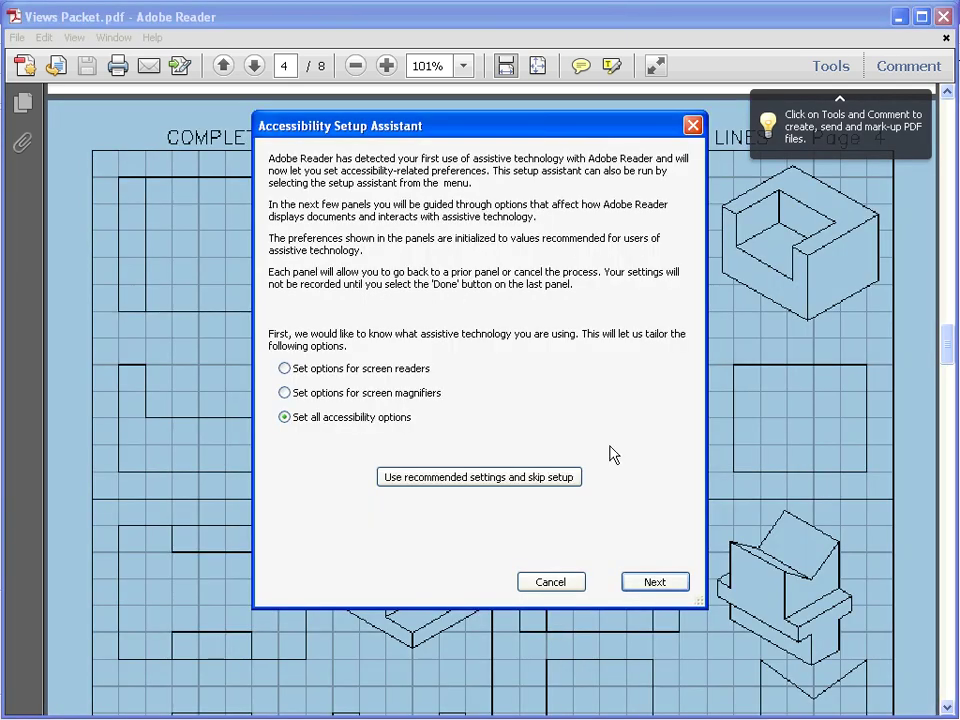
Step: Cancel Adobe Reader's Accessibility Setup Assistant without applying any accessibility settings
left_click(568, 586)
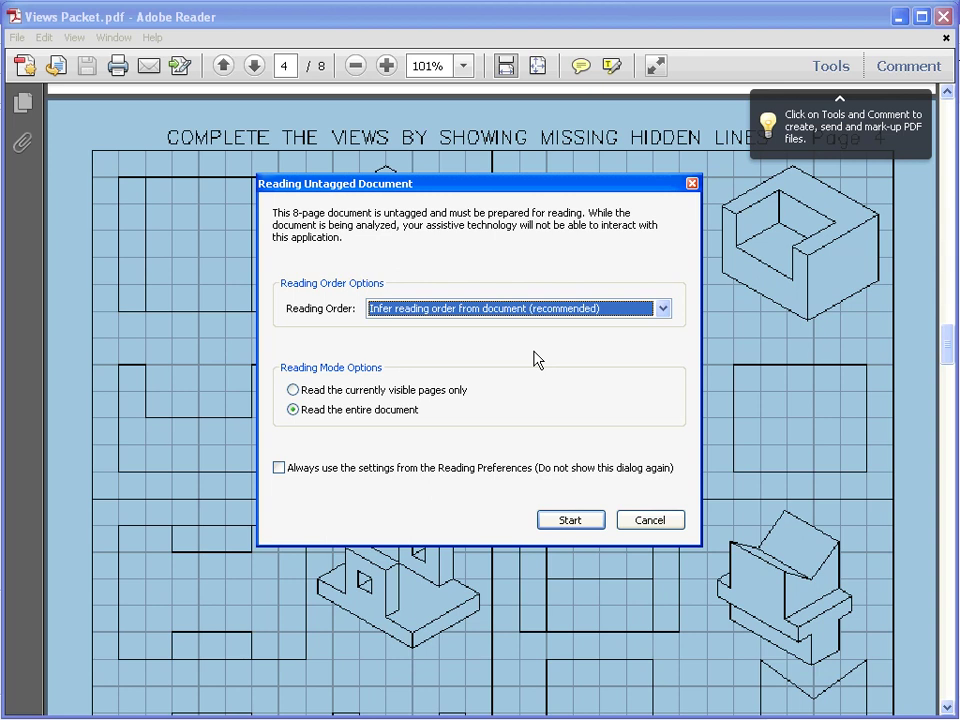
Step: Cancel the Reading Untagged Document prompt for Views Packet.pdf
left_click(649, 520)
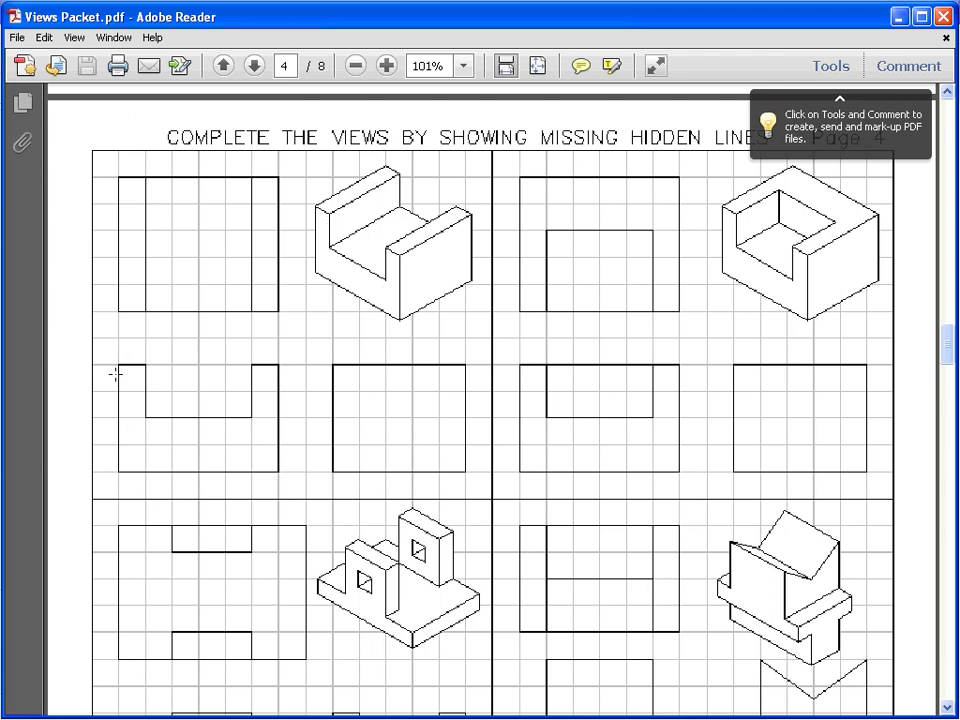
Step: Drag a snapshot rectangle around the U-shaped view on worksheet page 4
left_click_drag(108, 351, 305, 497)
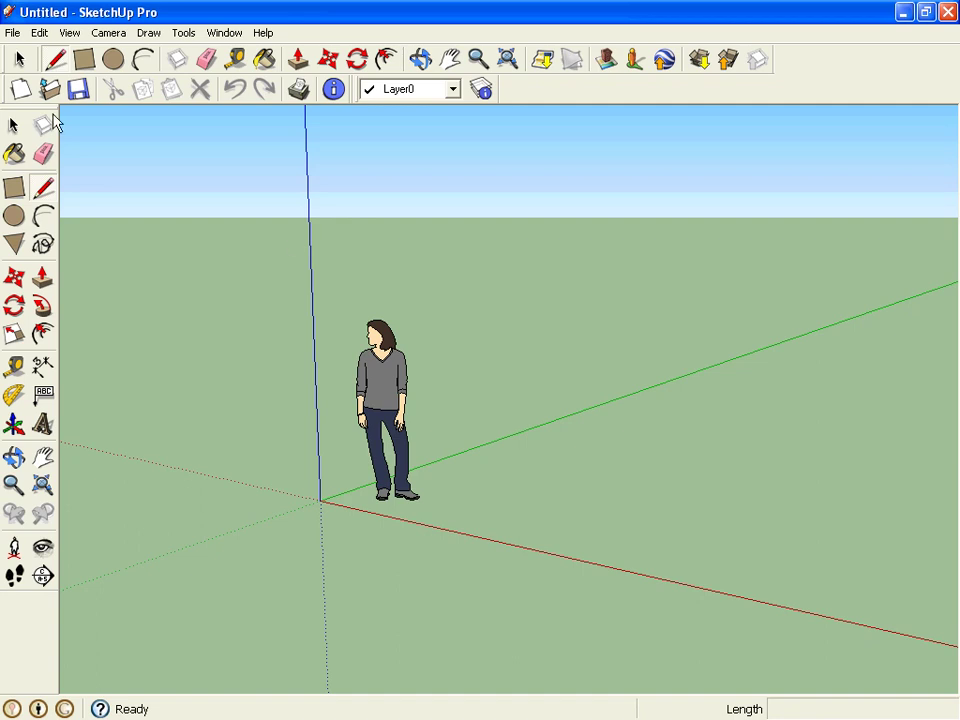
Step: Erase the scale figure, dock the Views toolbar, and switch to the Front view
left_click(206, 59)
left_click(383, 353)
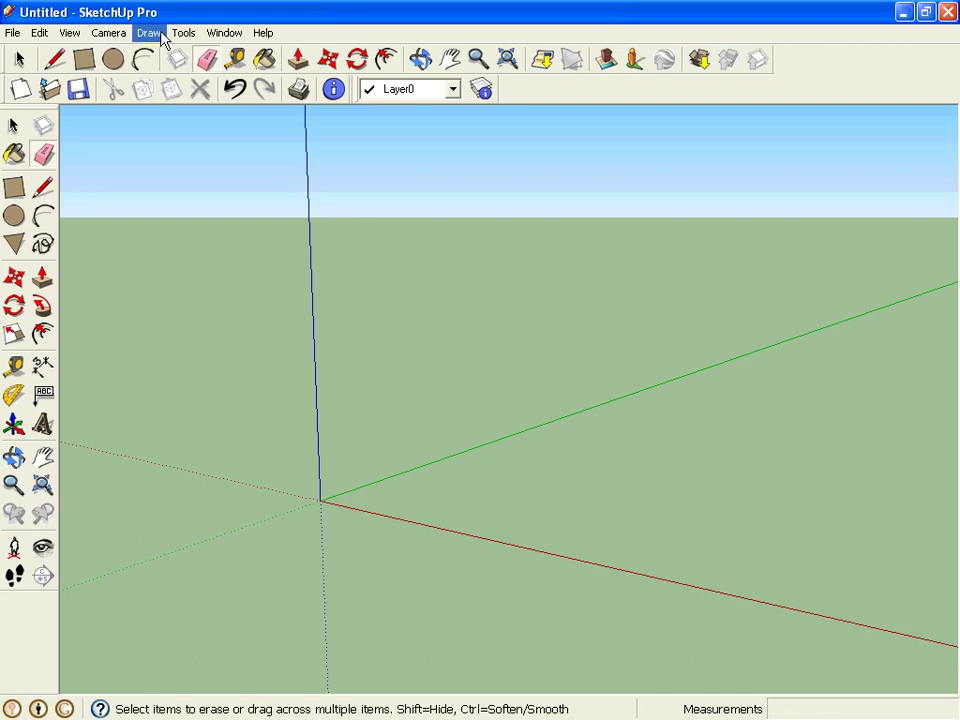
left_click(69, 33)
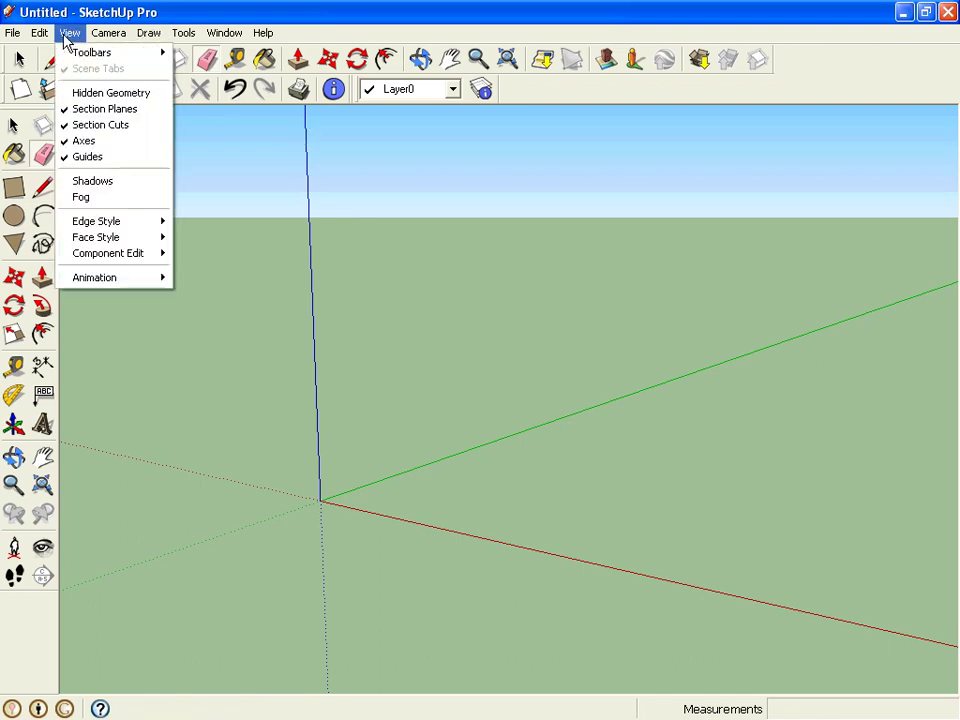
mouse_move(85, 53)
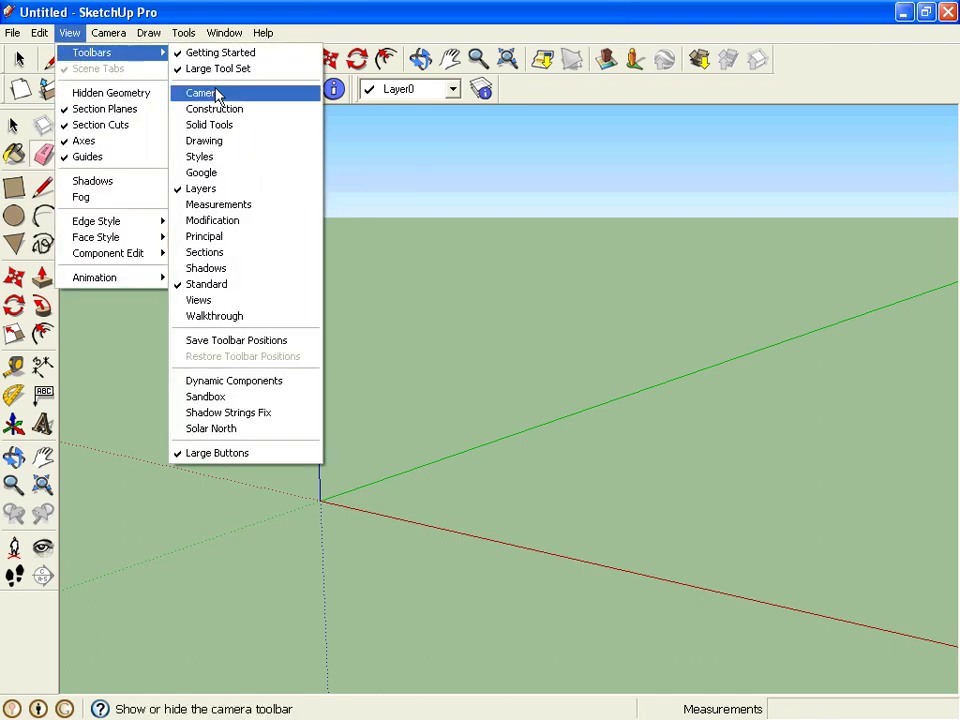
left_click(236, 302)
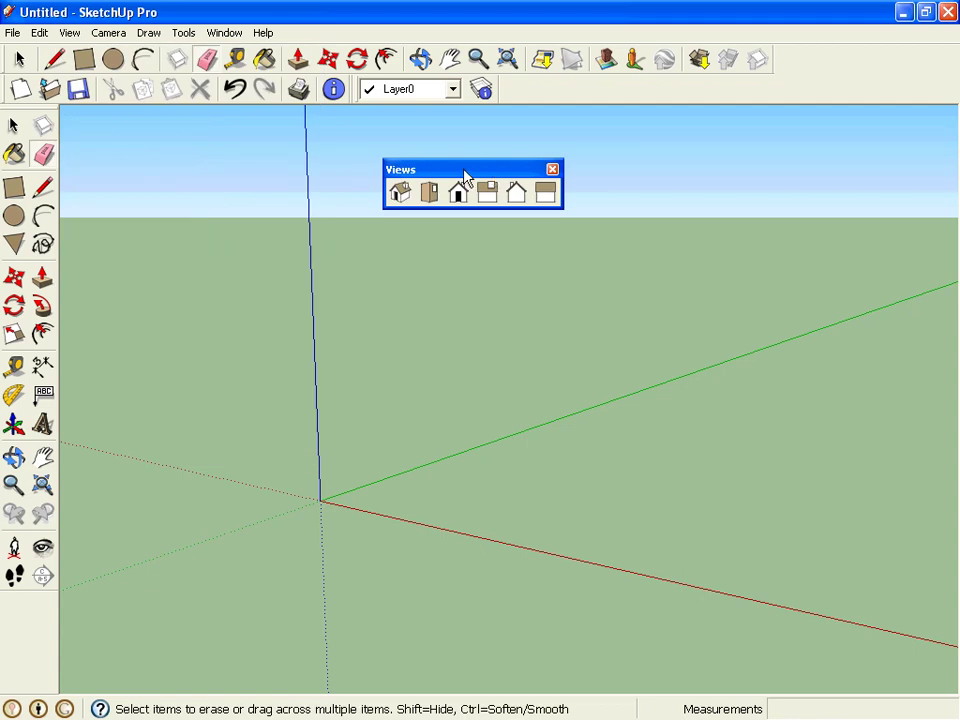
left_click_drag(467, 176, 579, 80)
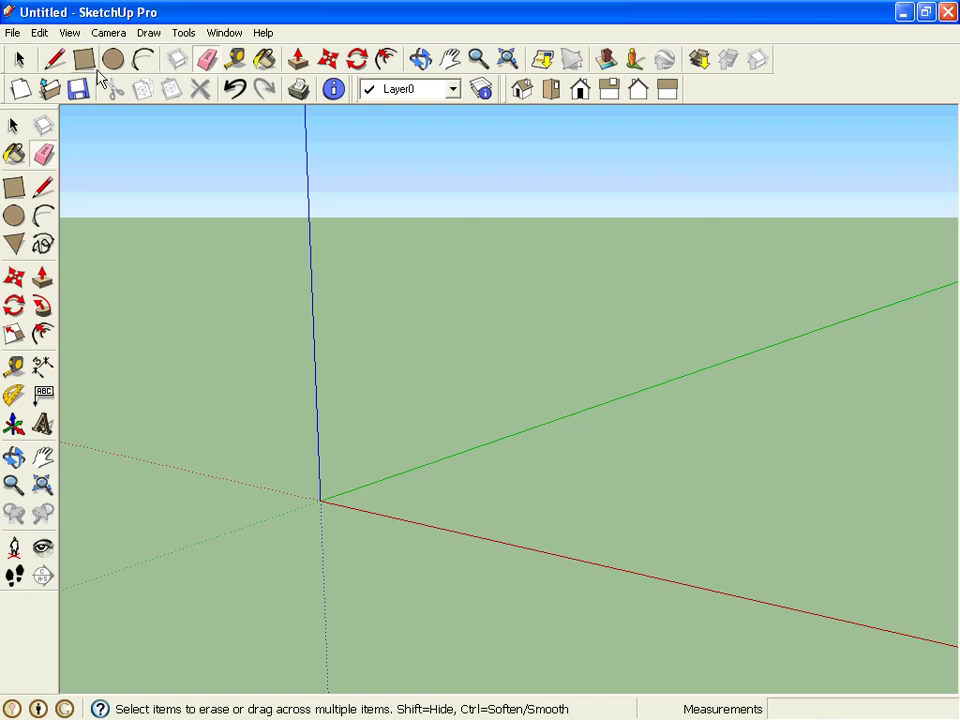
left_click(19, 59)
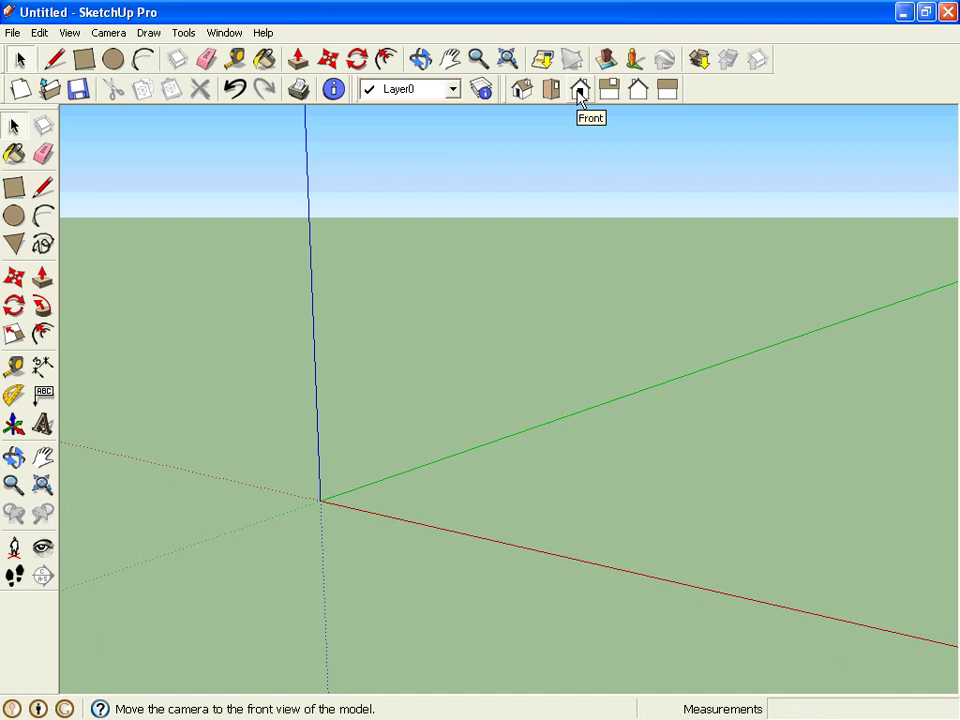
left_click(580, 92)
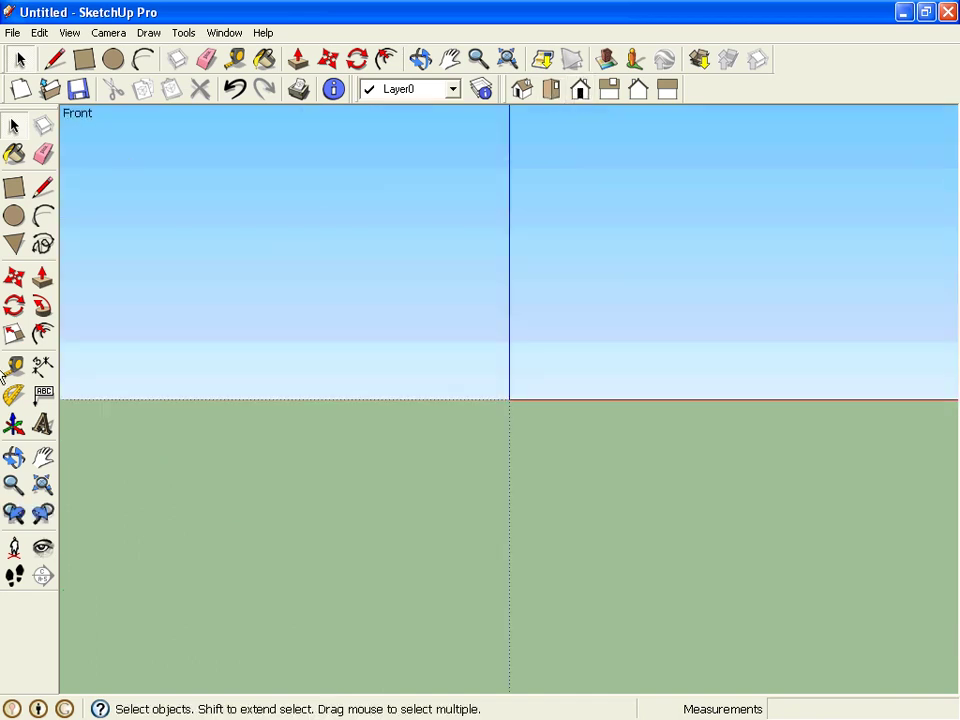
Step: Clear the snapshot selection on the Views Packet.pdf worksheet, then return to SketchUp
key("alt+Tab")
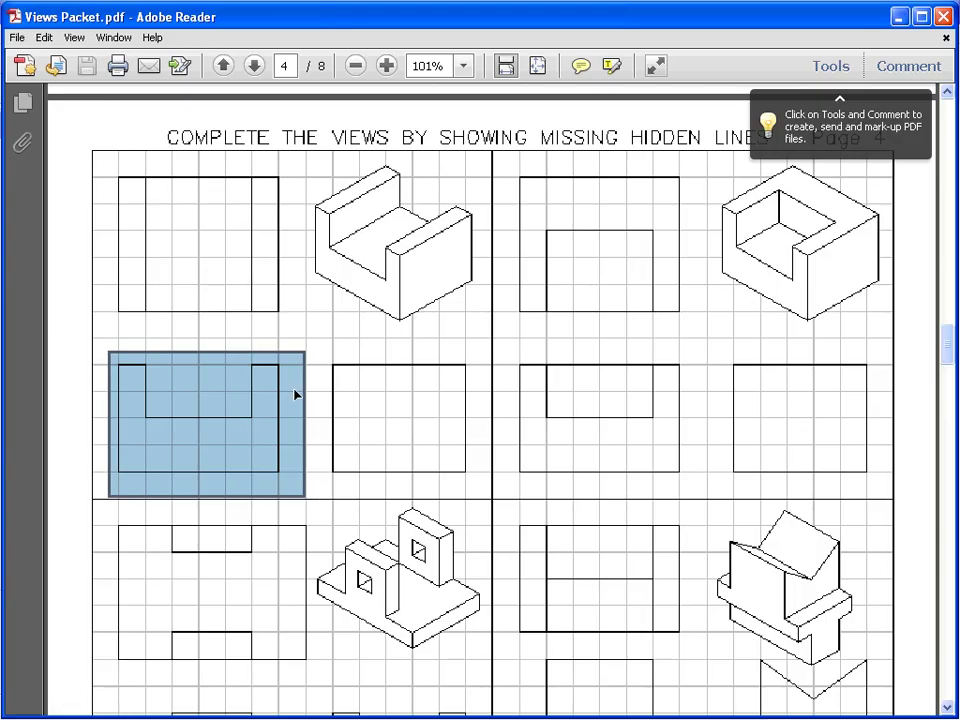
left_click(138, 406)
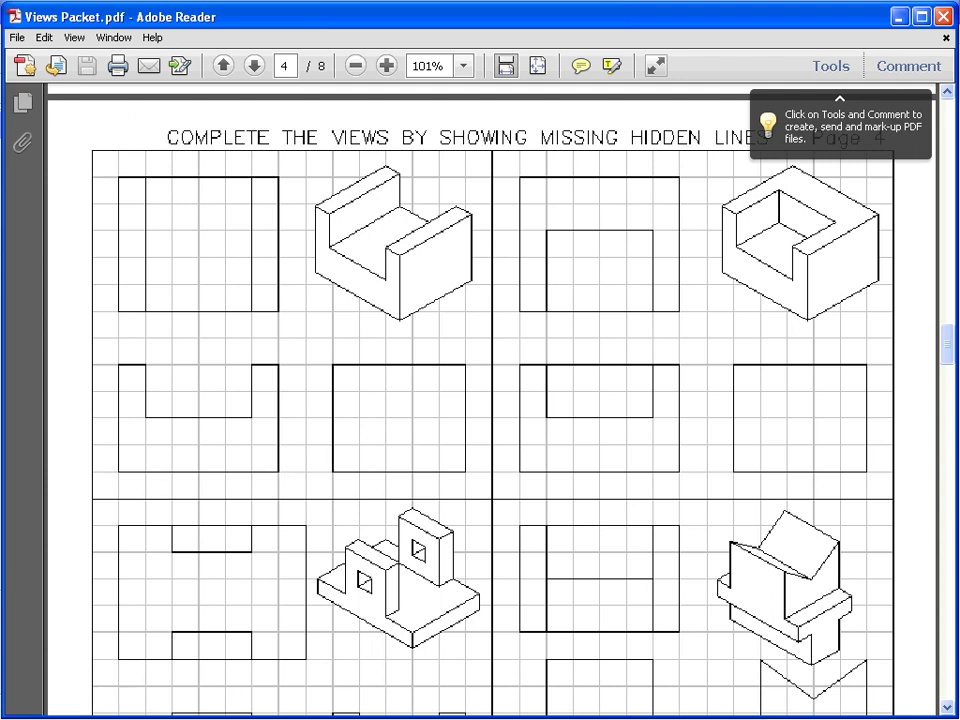
key("alt+Tab")
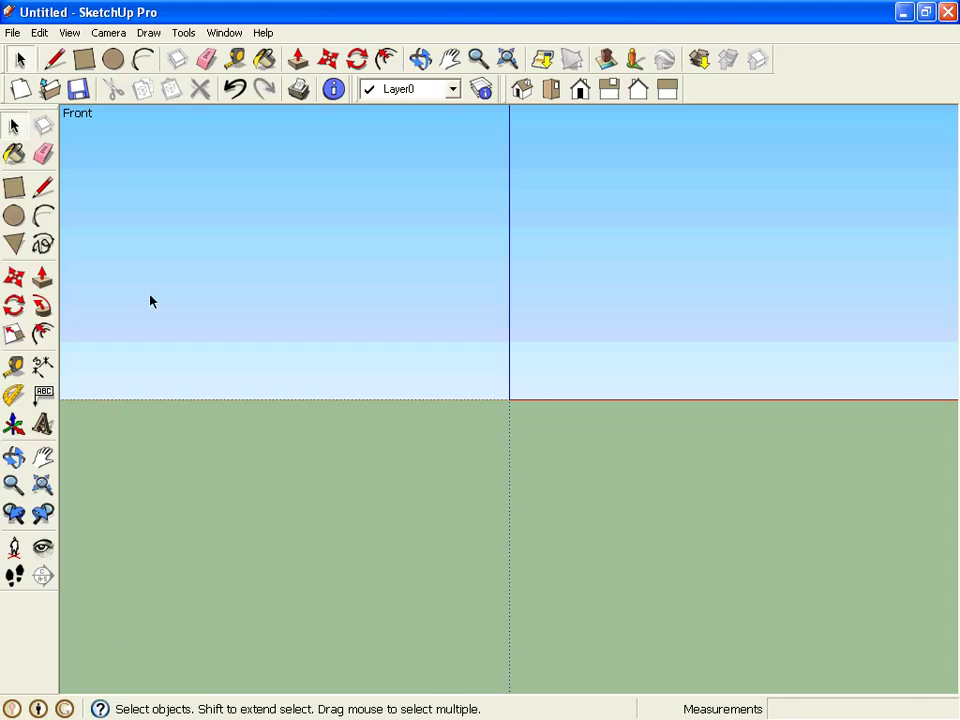
Step: From the origin, draw the 6' base, 4' right edge and 1' right-arm top
left_click(42, 187)
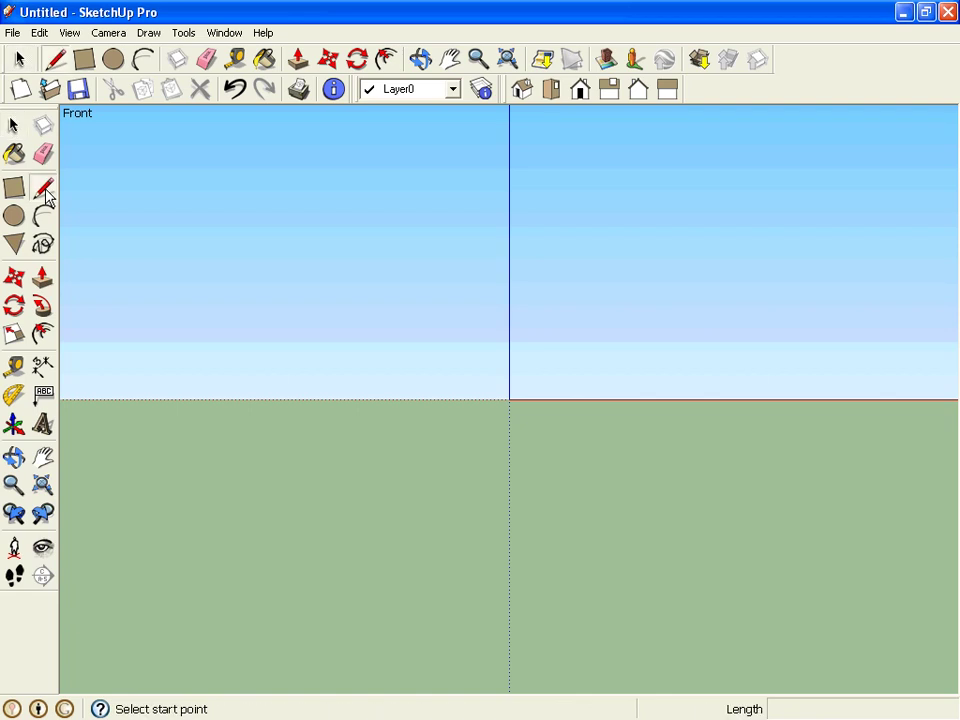
left_click(509, 399)
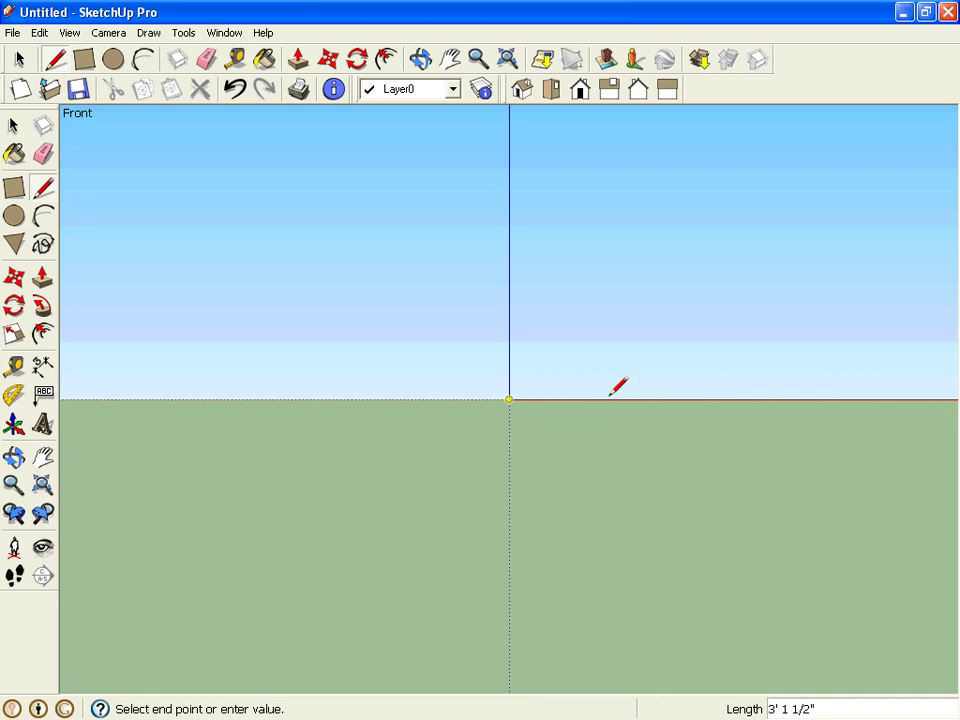
type("6")
key("Return")
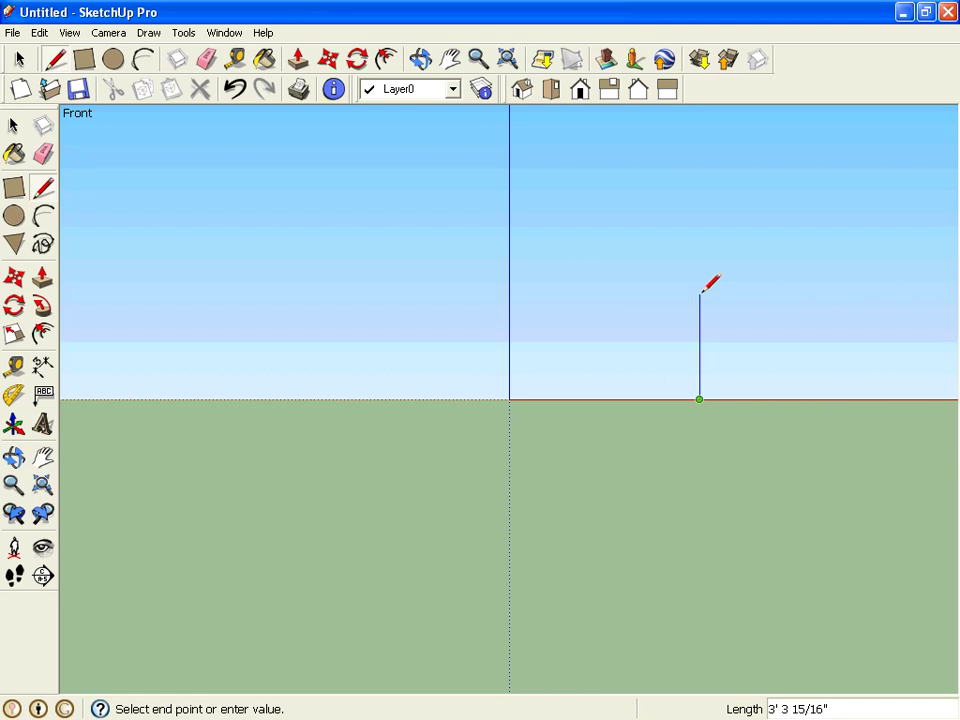
type("4")
key("Return")
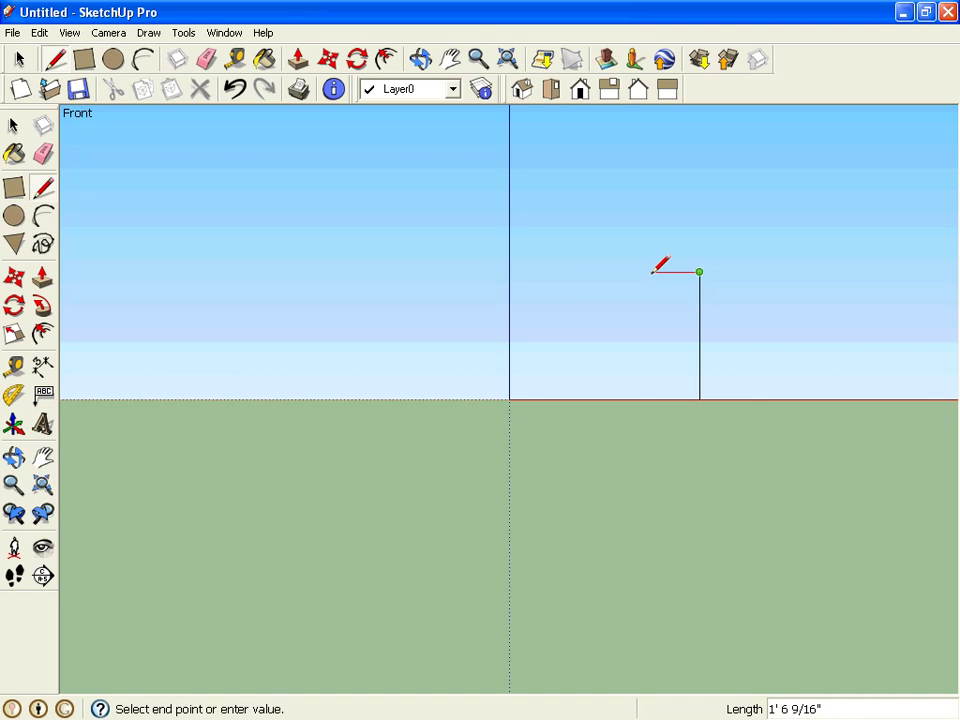
type("1'")
key("Return")
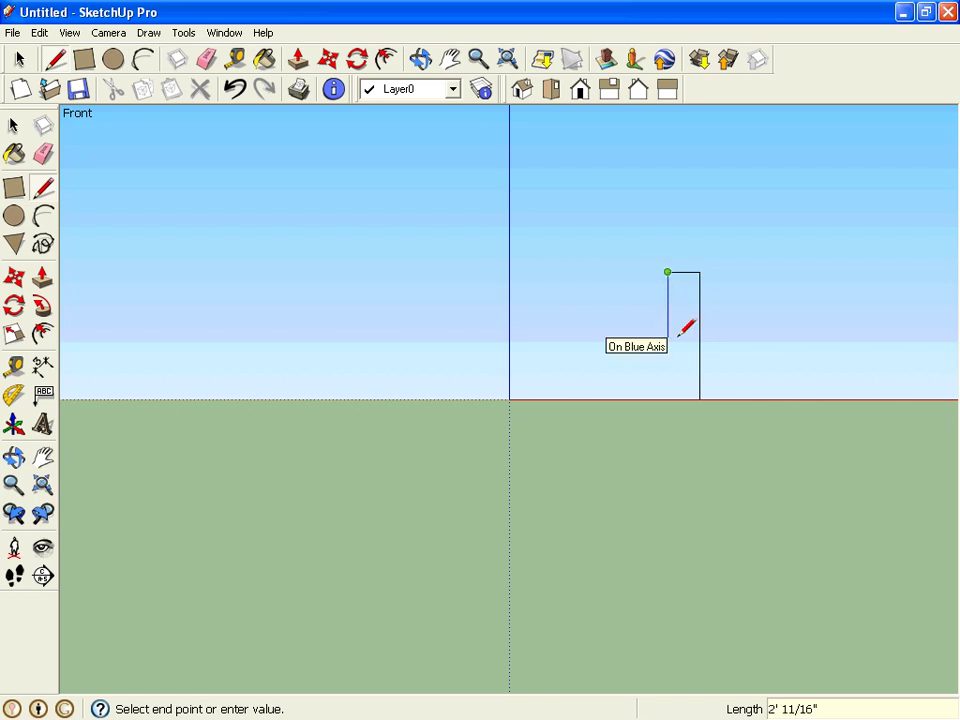
Step: Draw the 2'-deep, 4'-wide notch and left arm, closing the outline into a face
type("2'")
key("Return")
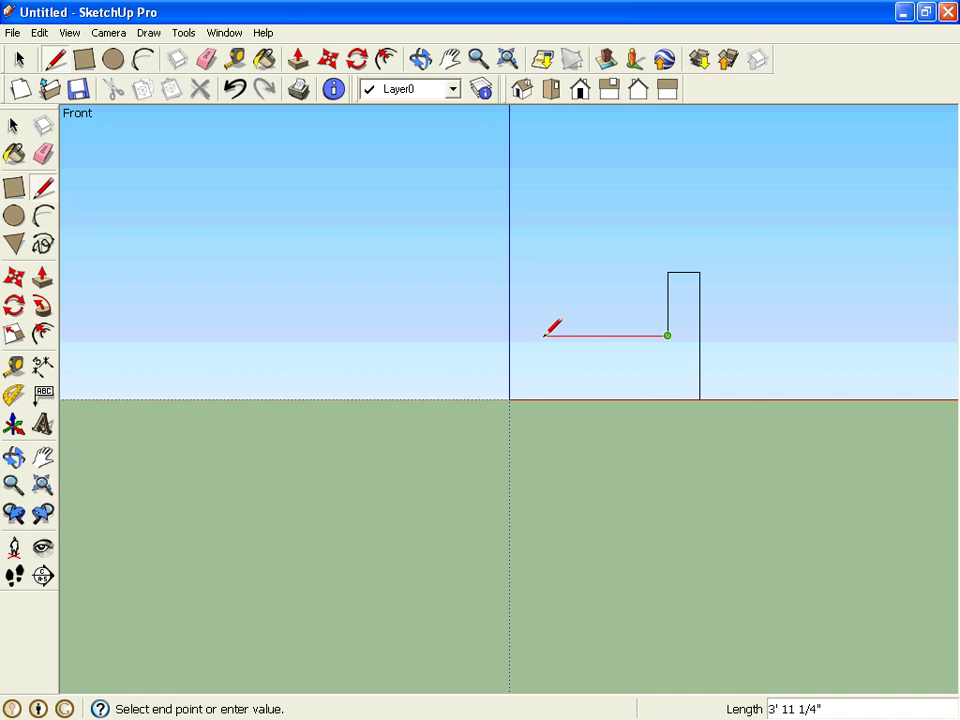
type("4")
key("Return")
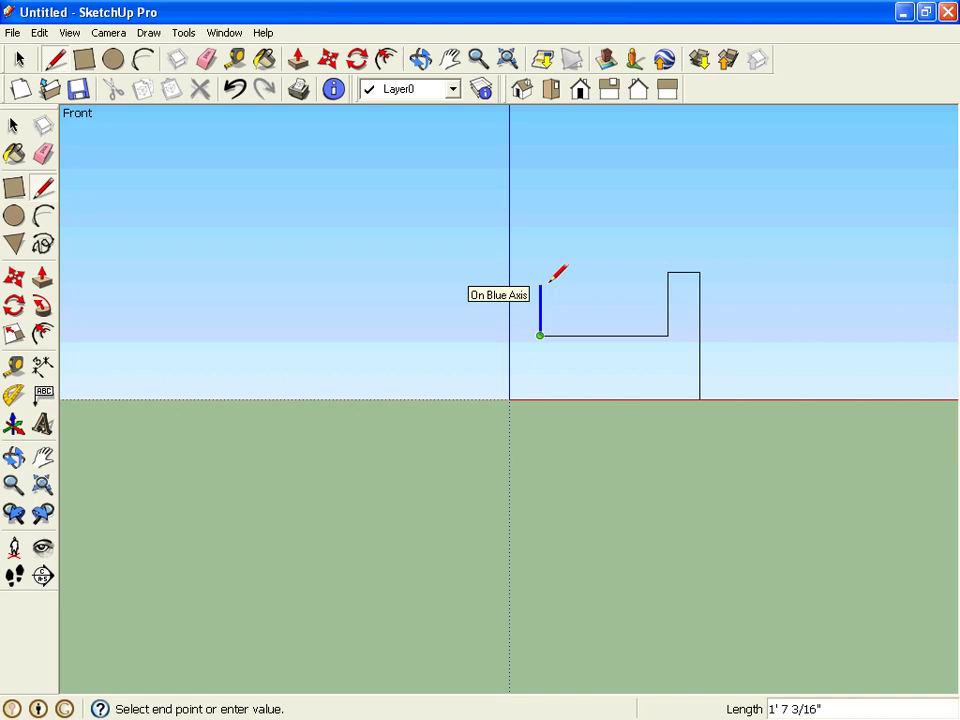
key("shift")
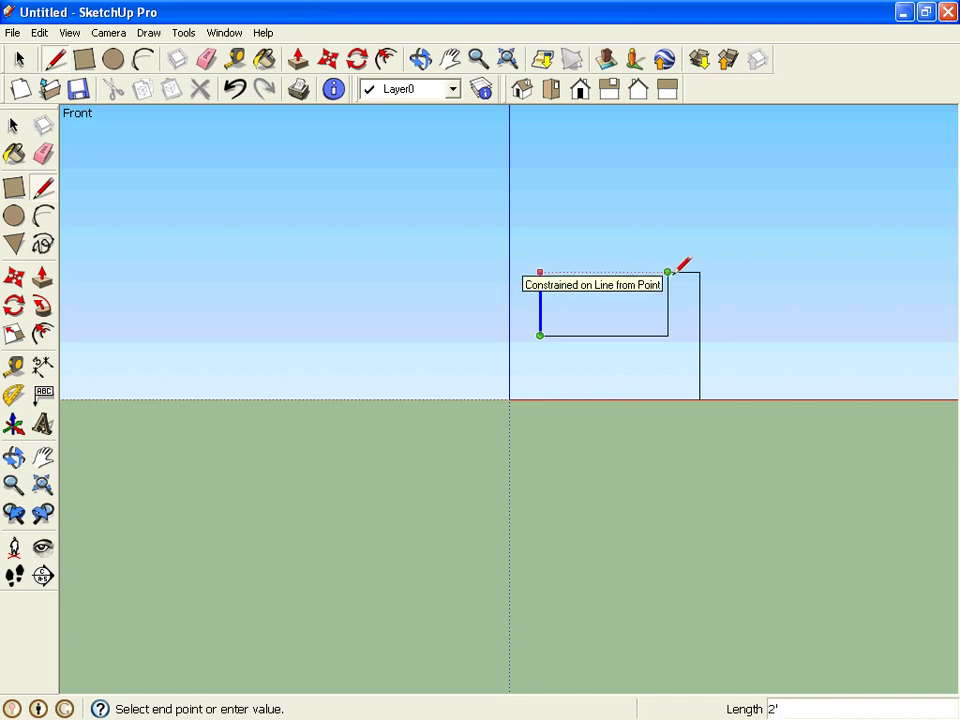
left_click(675, 271)
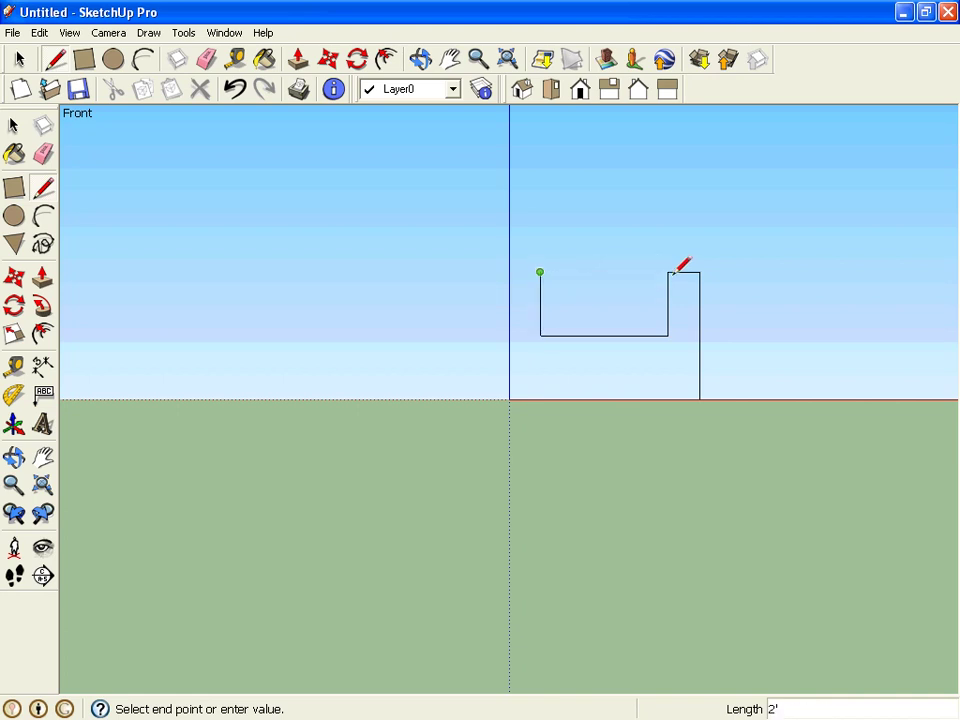
left_click(510, 272)
left_click(510, 400)
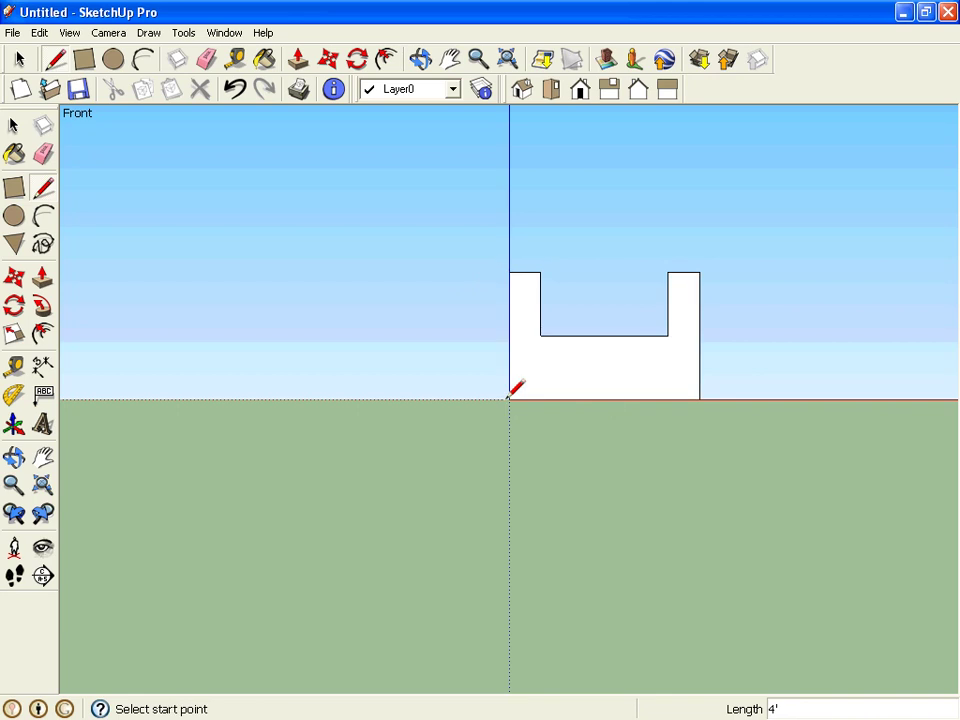
Step: Orbit around the closed U face to check it, then go back to the worksheet PDF
middle_click_drag(808, 354, 350, 479)
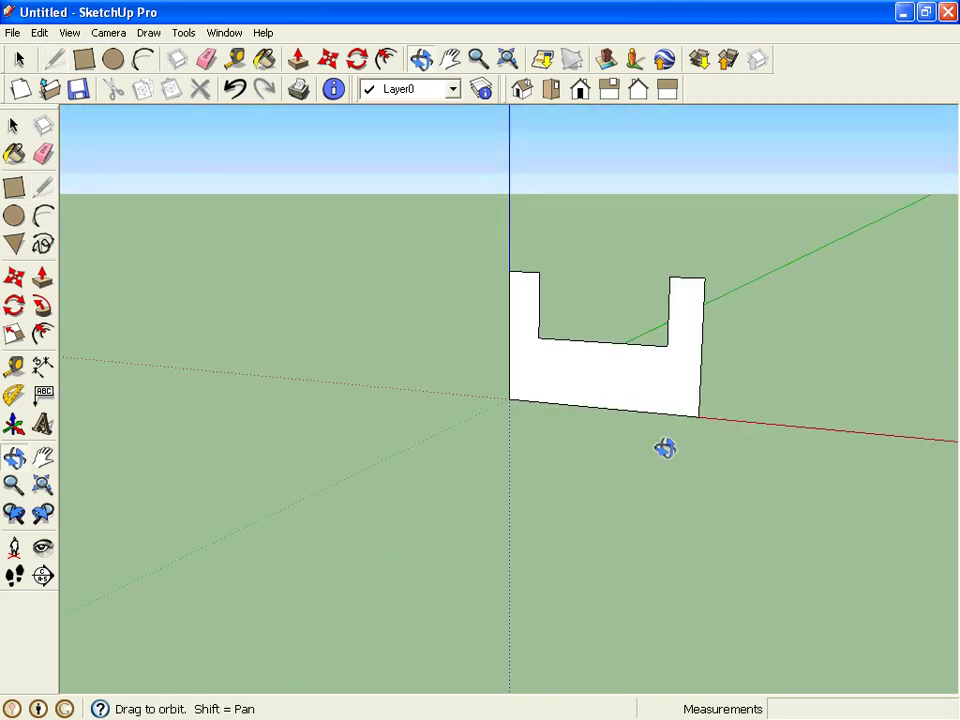
left_click_drag(665, 448, 531, 456)
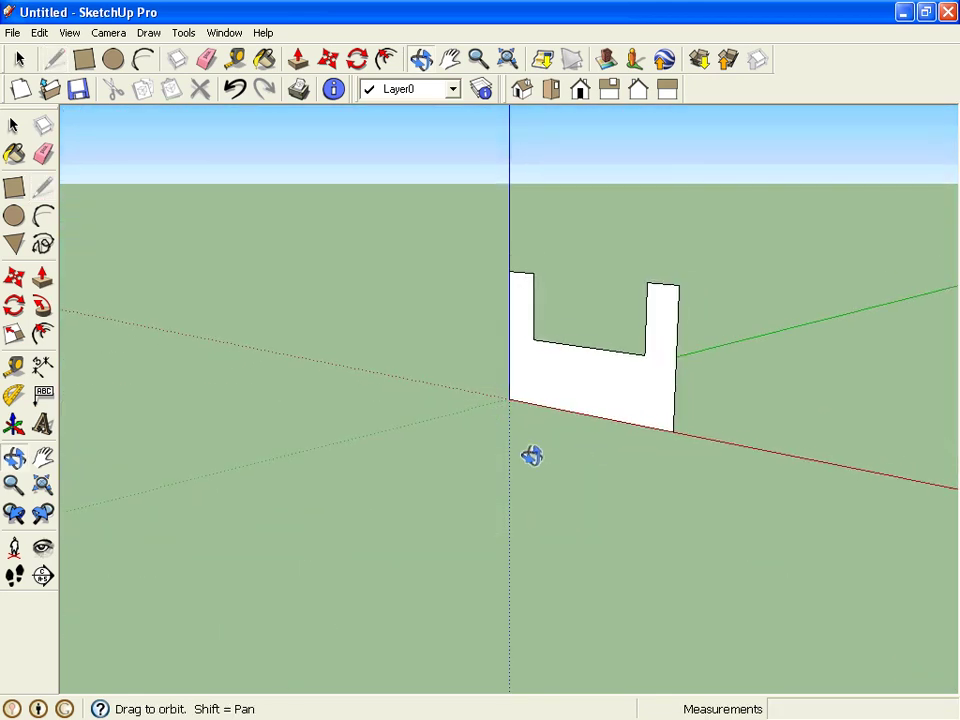
middle_click_drag(730, 433, 789, 490)
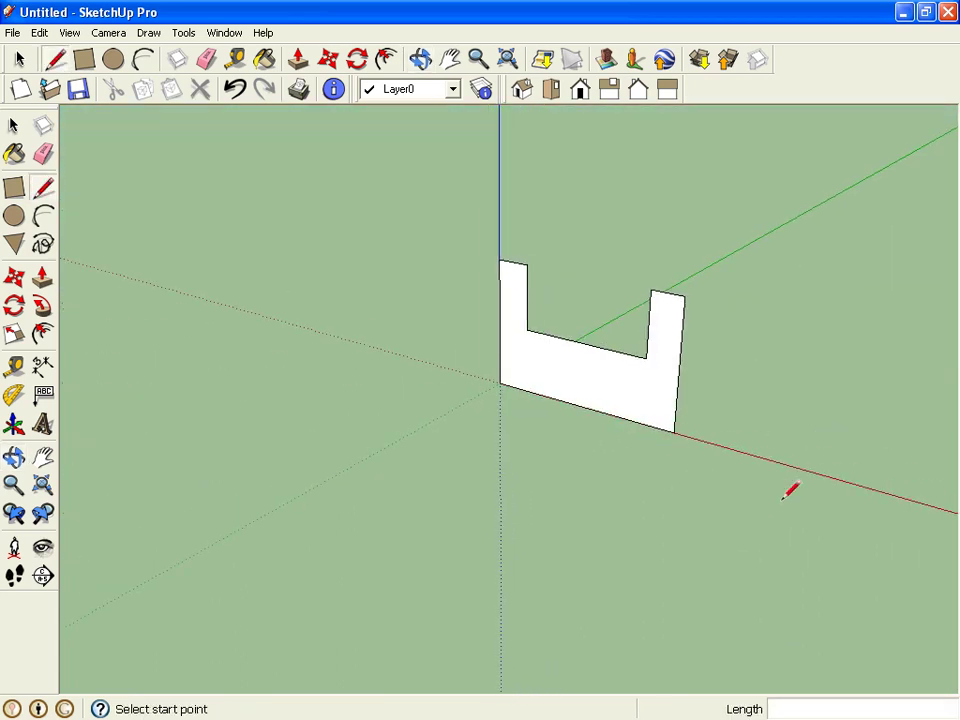
key("alt+Tab")
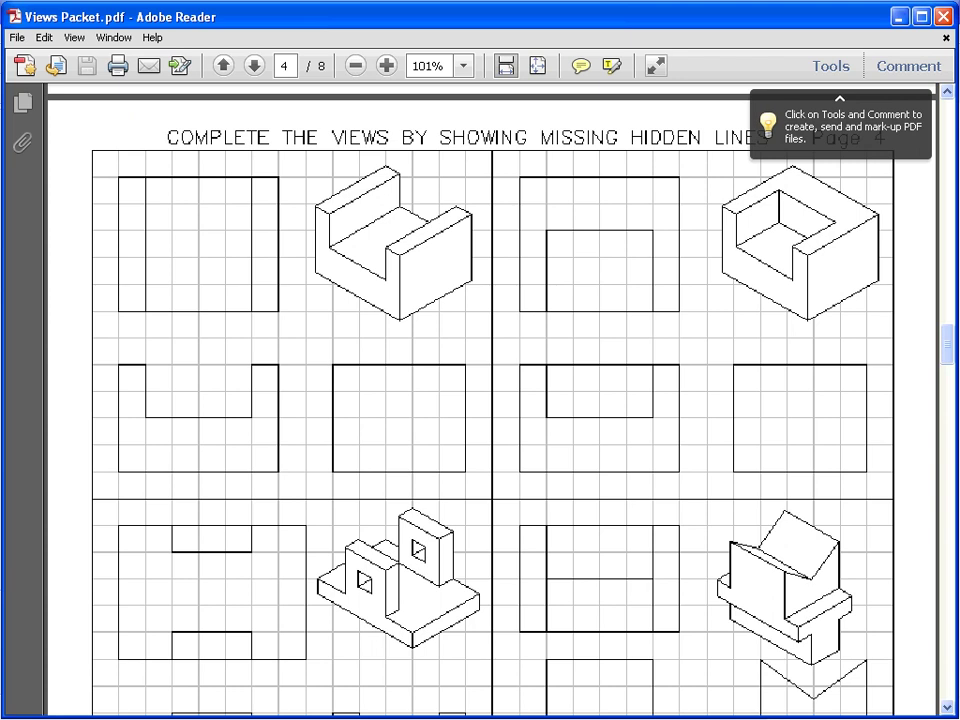
key("alt+Tab")
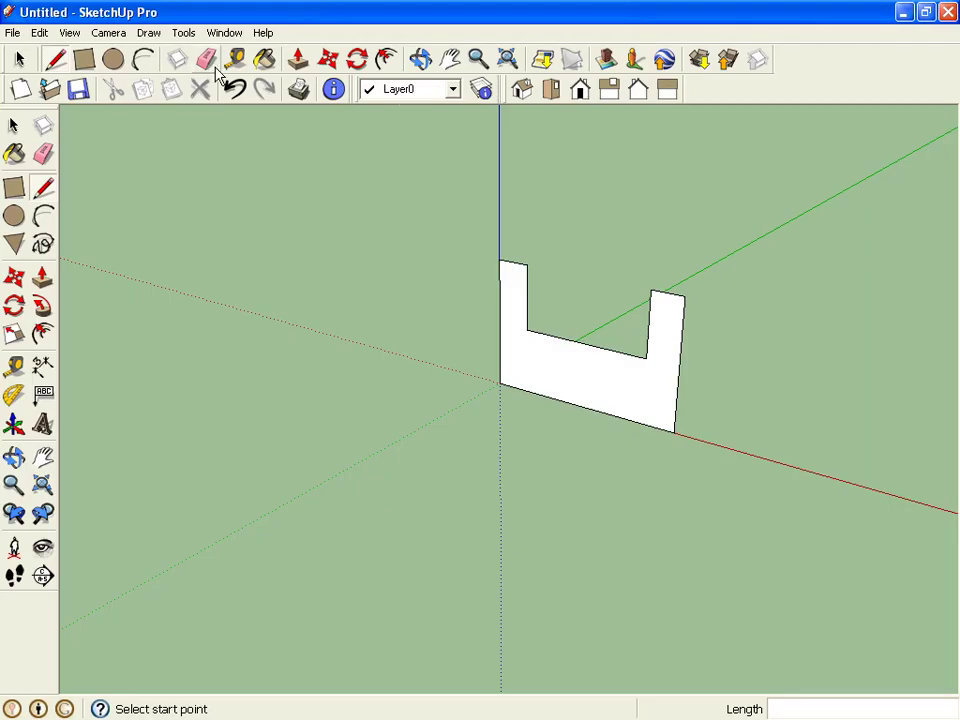
Step: Push/pull the U-shaped face out 5' into a solid block
left_click(297, 59)
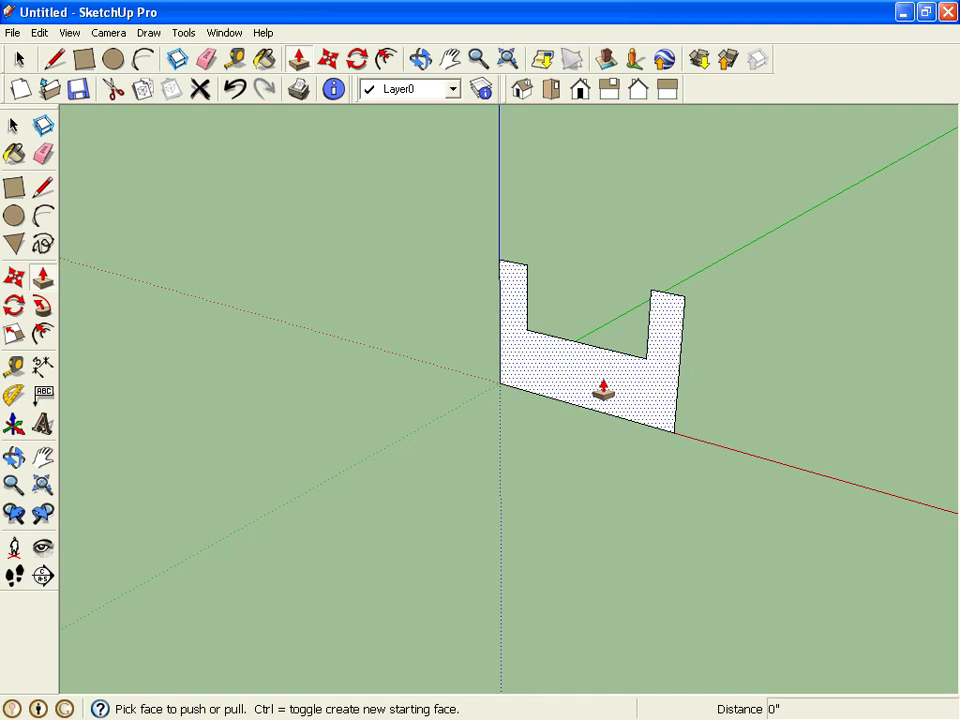
left_click_drag(603, 390, 762, 312)
type("5")
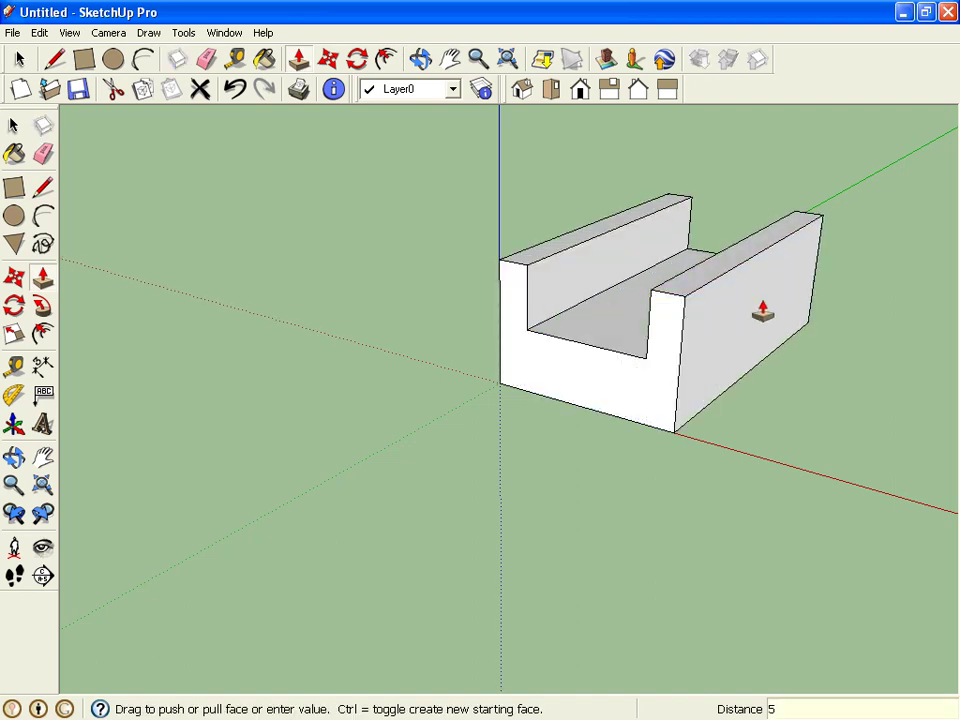
key("Return")
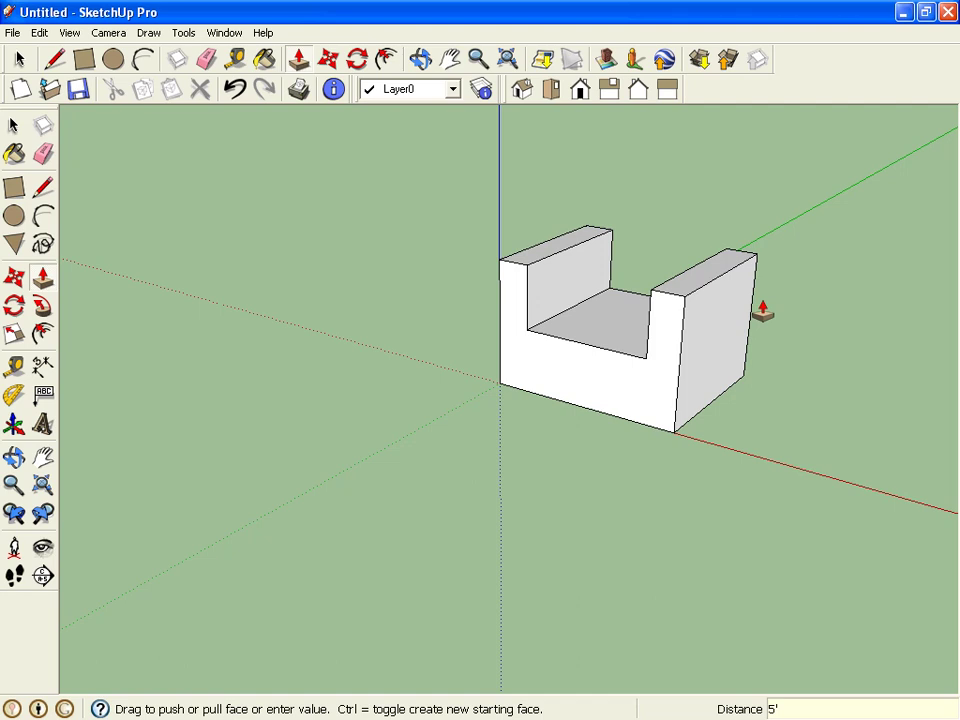
Step: Orbit and zoom around the 5'-deep U block to inspect it from several angles
left_click(18, 59)
middle_click_drag(628, 444, 799, 339)
scroll(626, 296, "up", 3)
middle_click_drag(626, 296, 520, 385)
middle_click_drag(703, 394, 705, 422)
scroll(686, 352, "down", 2)
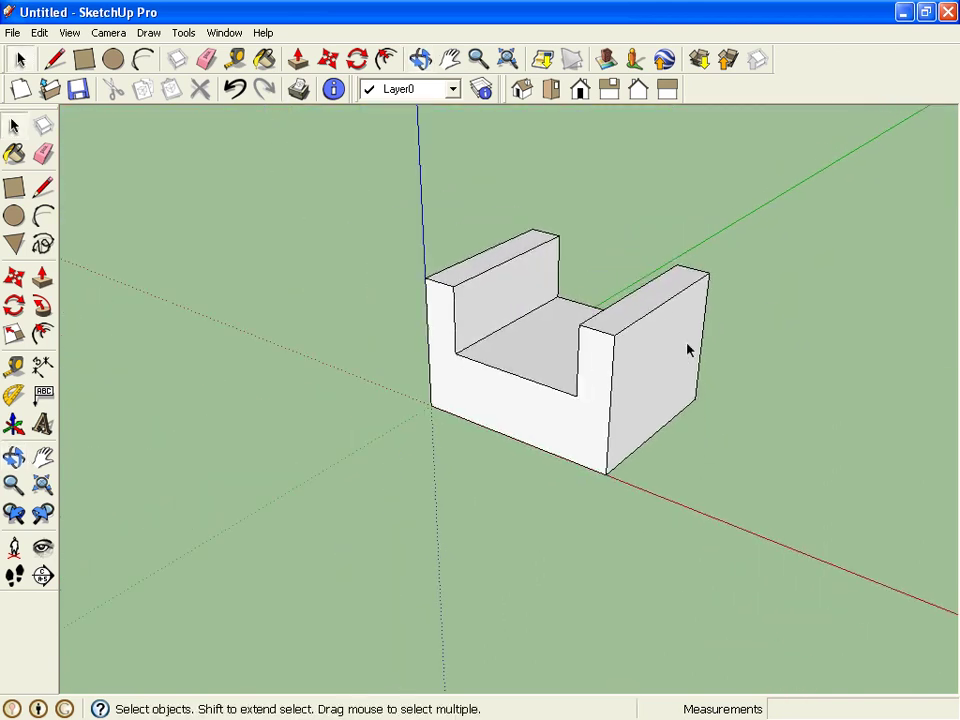
scroll(700, 340, "up", 3)
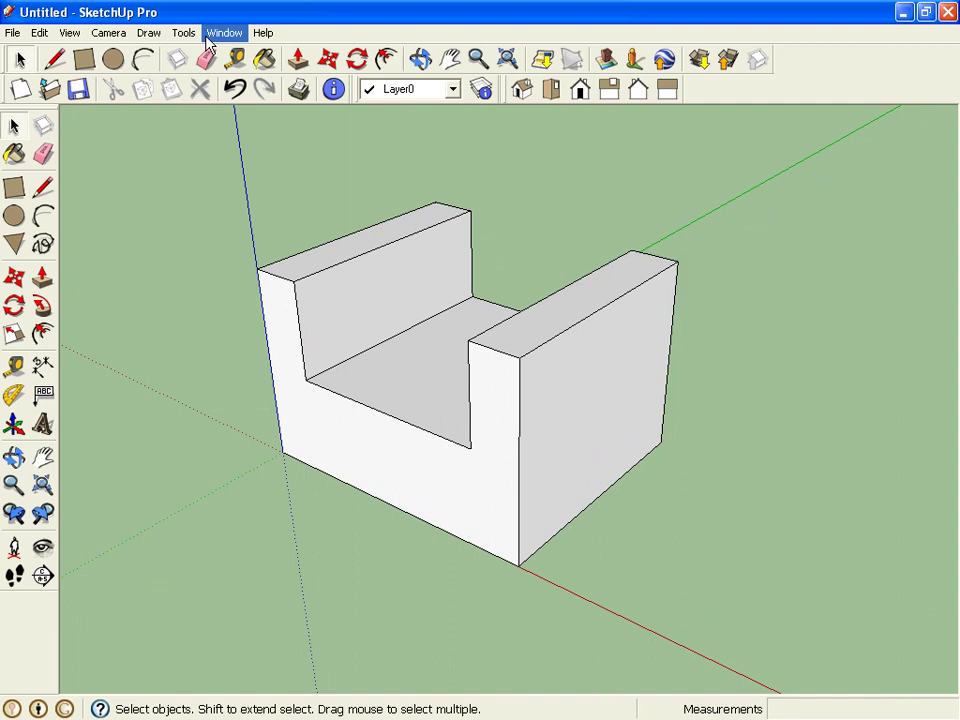
Step: Open the Scenes panel, add five scenes, and delete the extra Scene 5
left_click(212, 35)
left_click(270, 183)
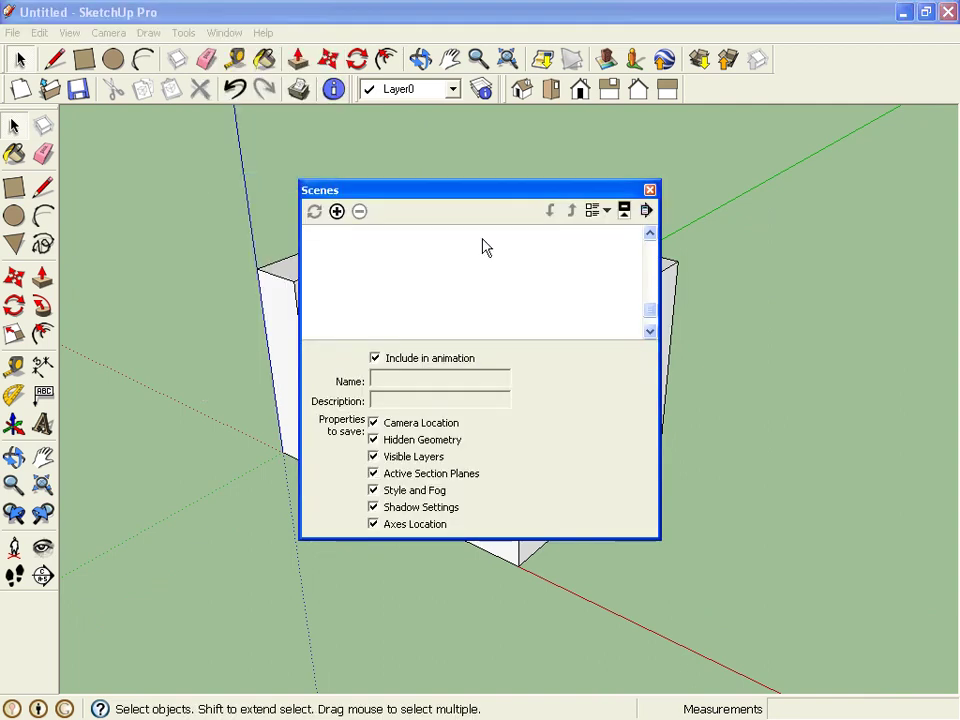
left_click_drag(456, 197, 699, 121)
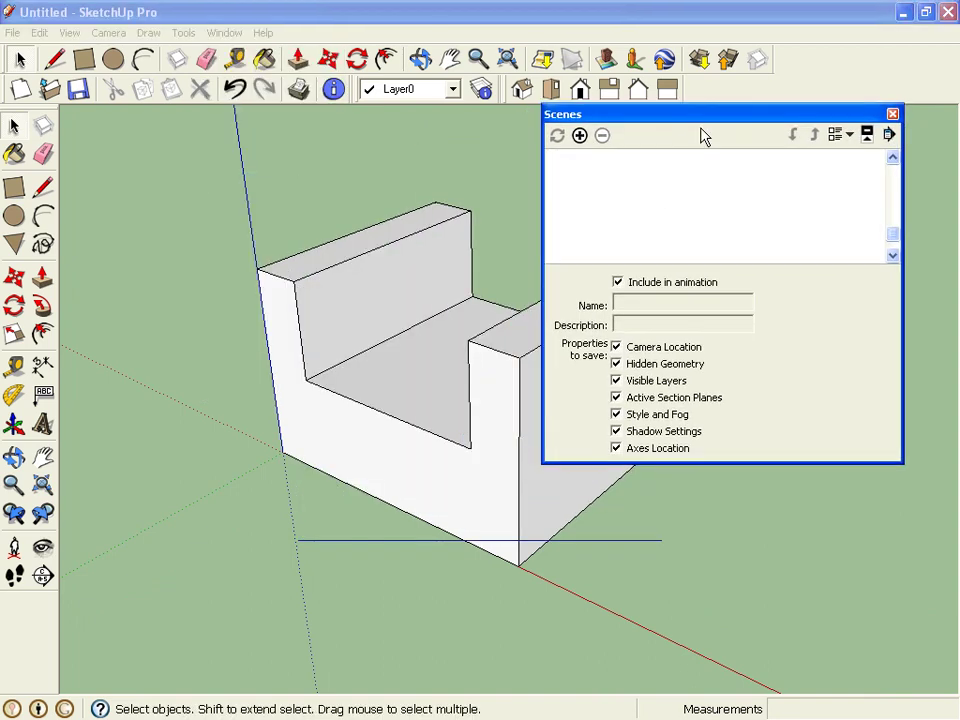
left_click(580, 136)
left_click(580, 136)
left_click(580, 136)
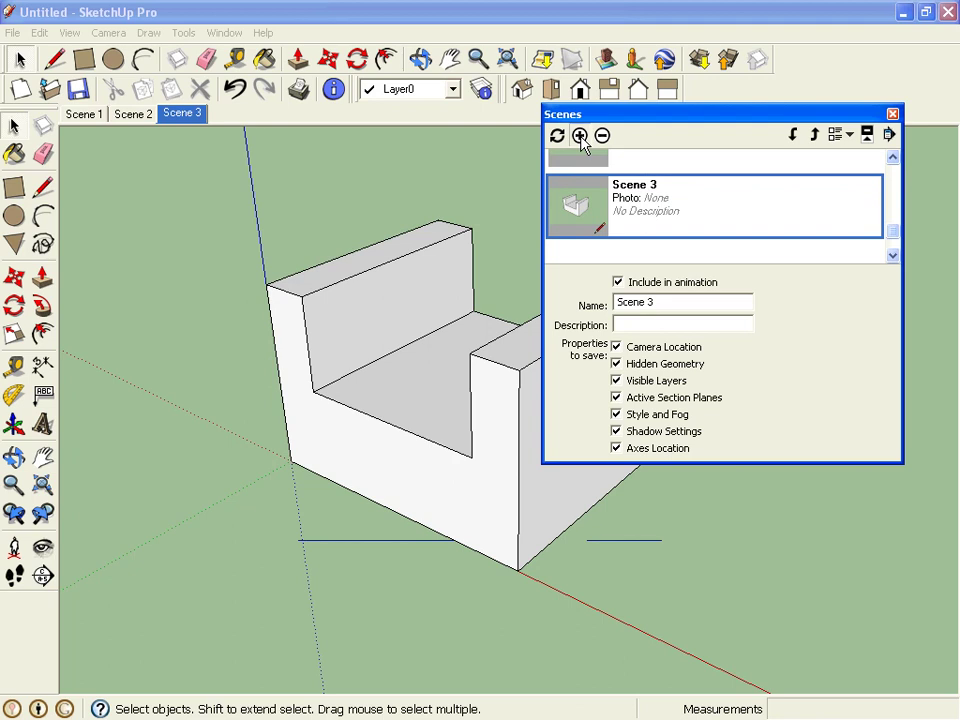
left_click(580, 136)
left_click(580, 136)
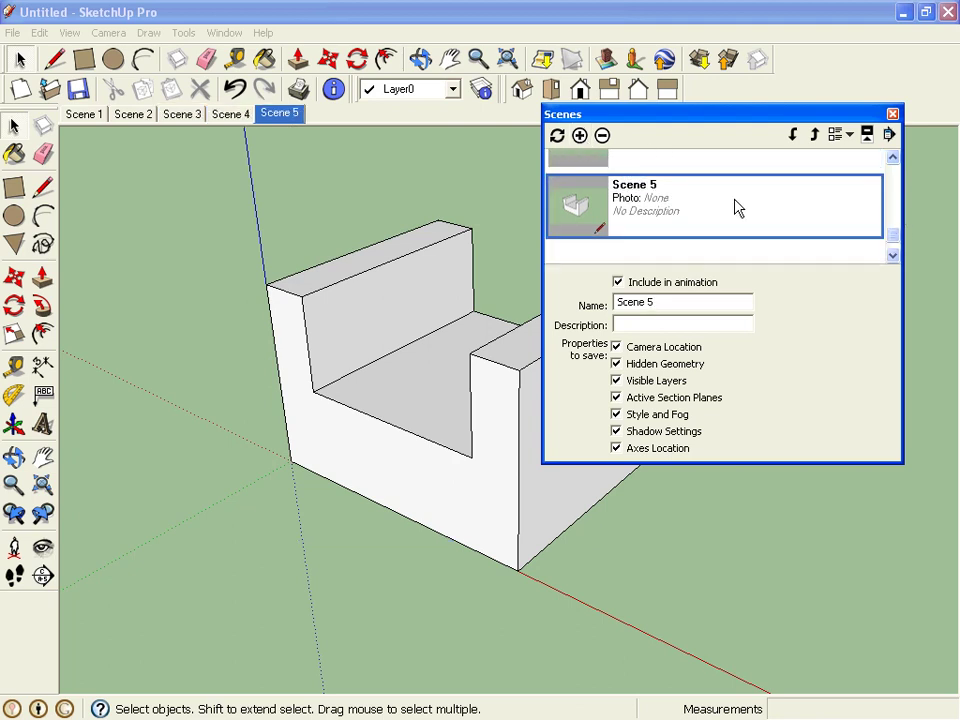
left_click(602, 136)
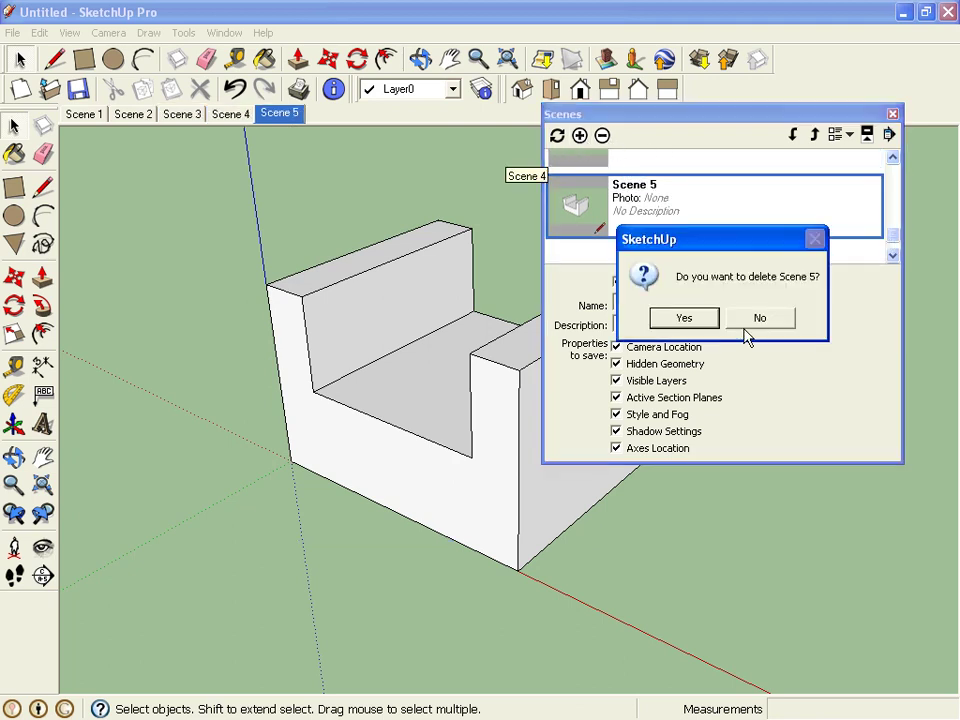
key("Return")
left_click_drag(893, 238, 888, 162)
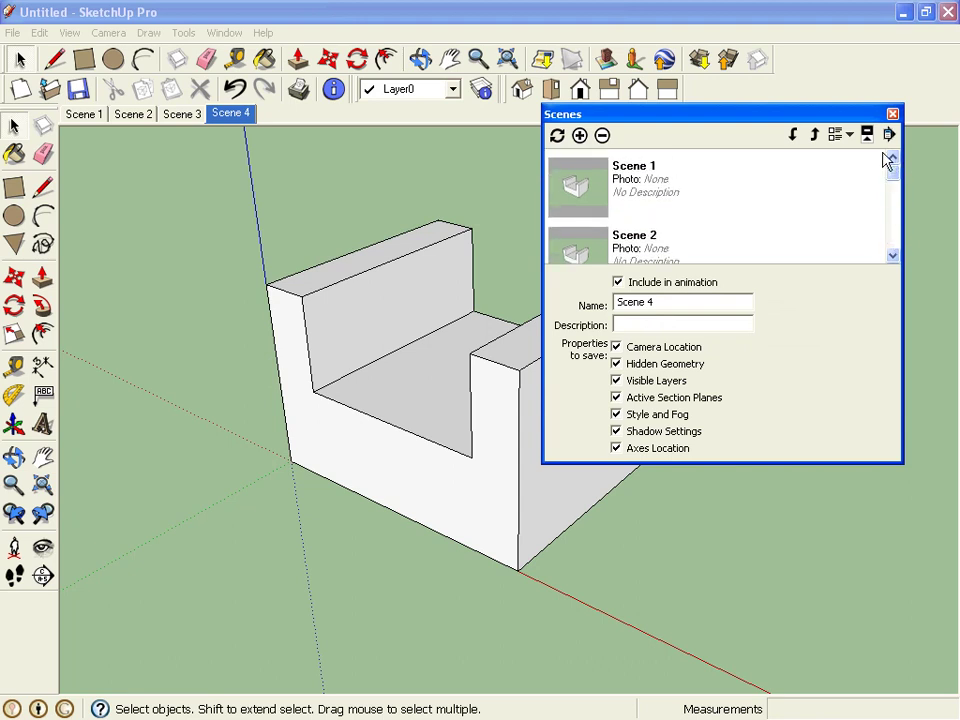
Step: Rename Scene 1 to 'iso' and Scene 2 to 'front'
left_click(628, 178)
left_click_drag(677, 300, 470, 298)
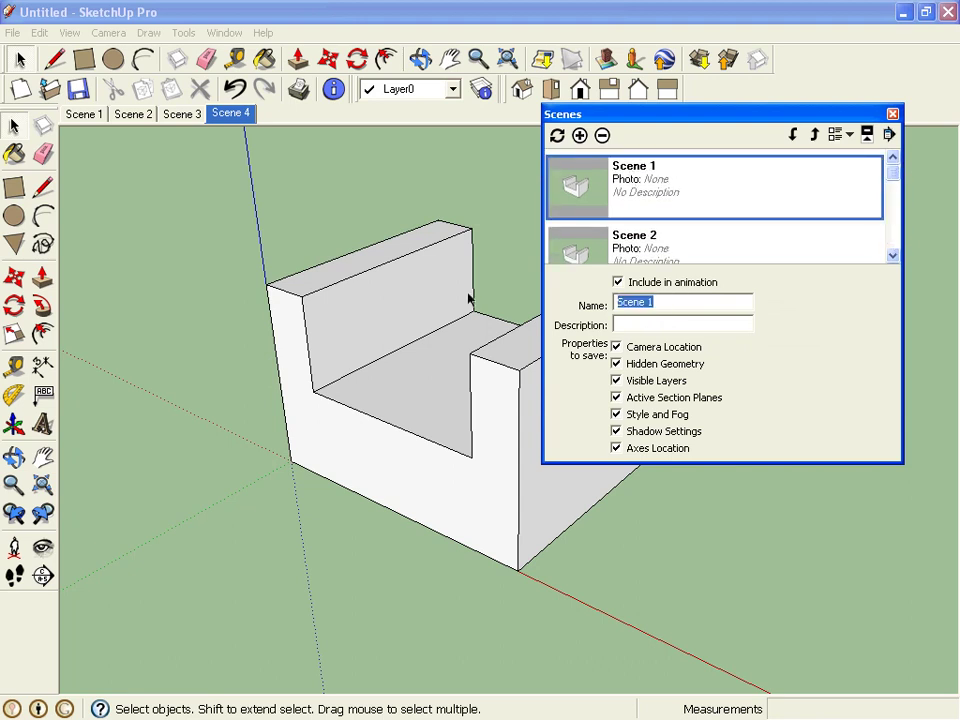
type("I")
key("Return")
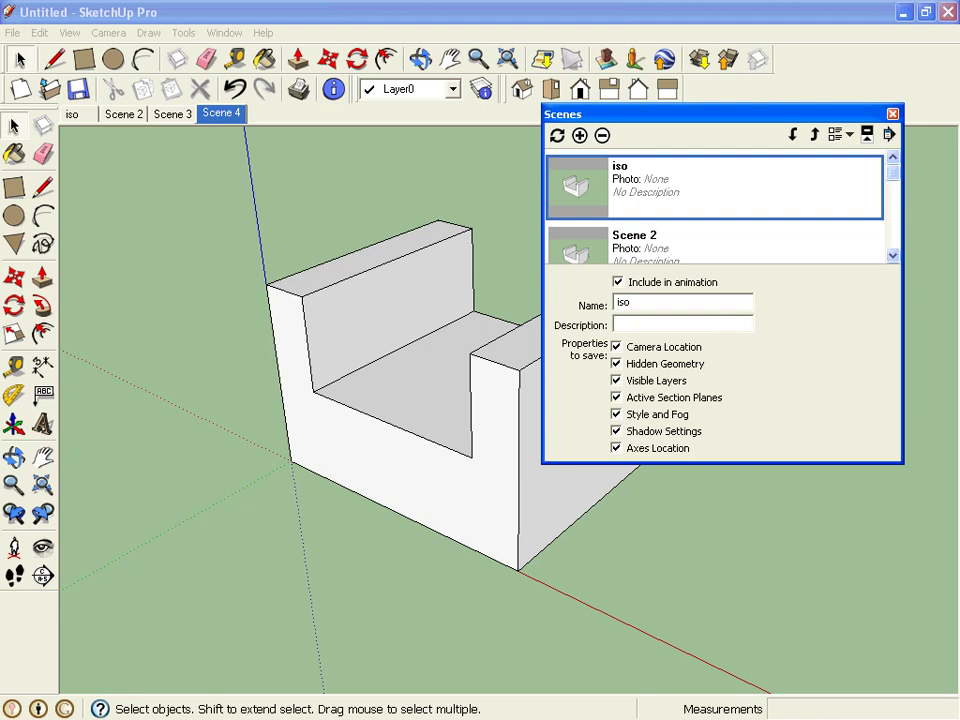
left_click(660, 242)
left_click_drag(677, 302, 527, 296)
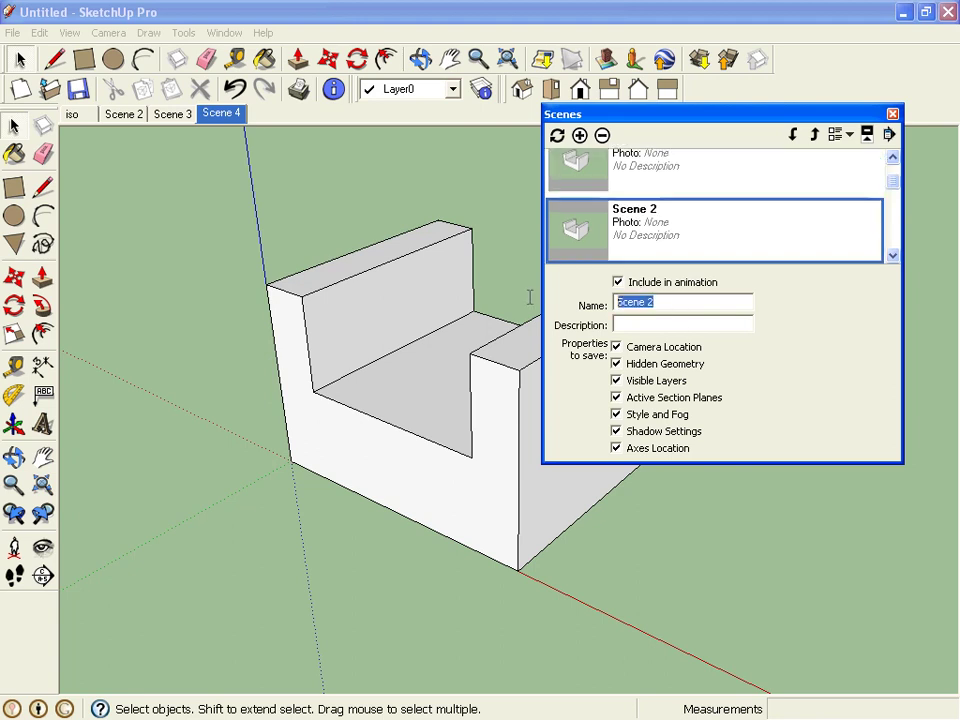
type("front")
key("Return")
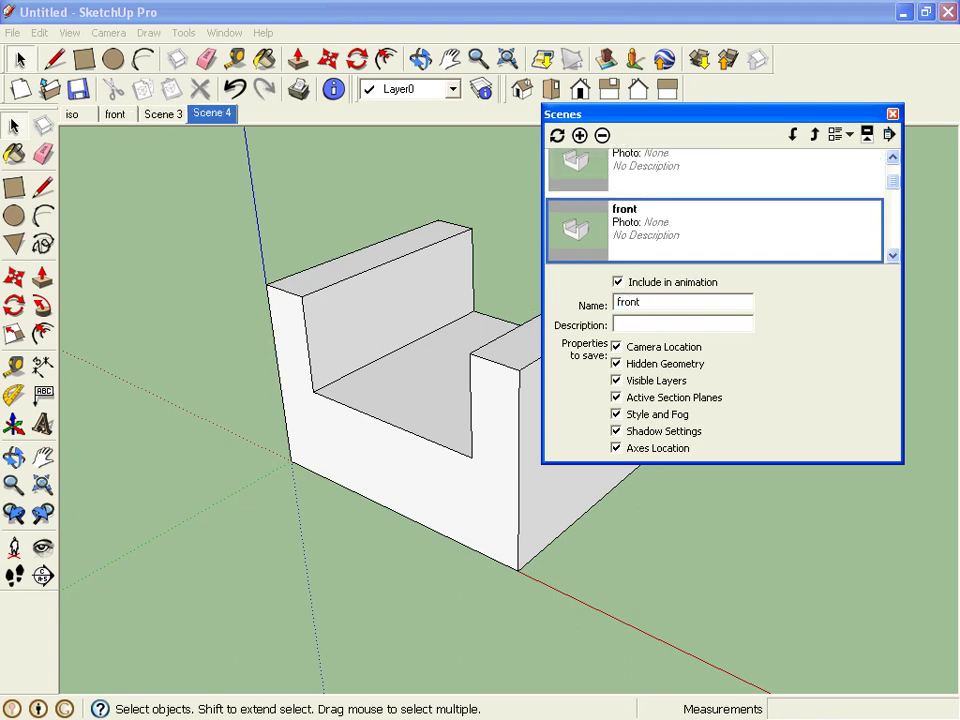
Step: Rename Scene 3 to 'top' and Scene 4 to 'side'
scroll(840, 259, "down", 1)
left_click(840, 256)
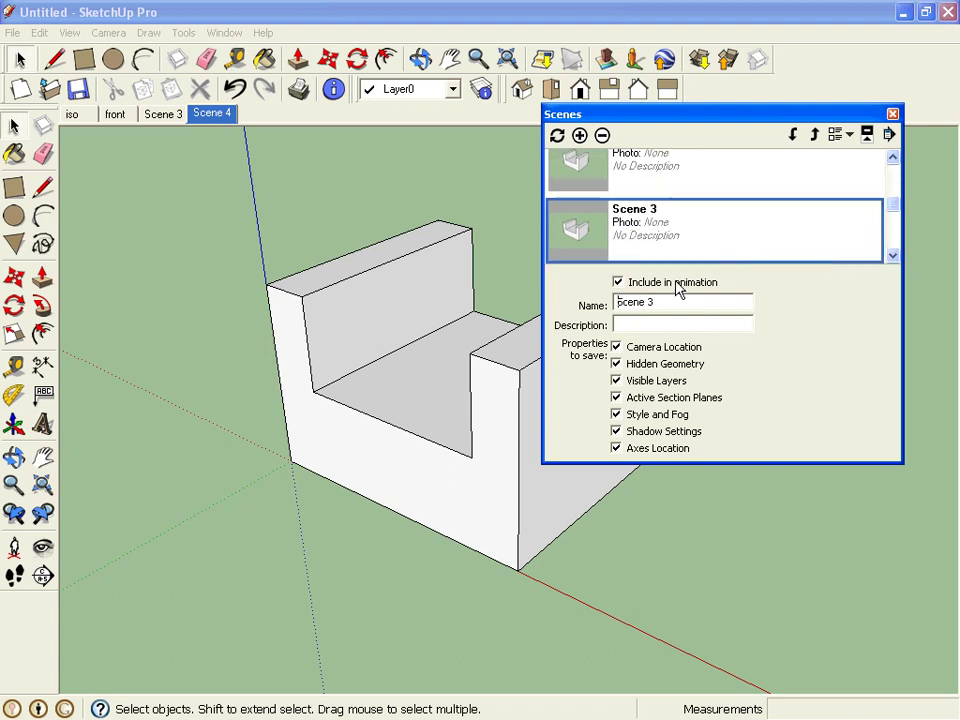
left_click_drag(677, 302, 465, 226)
type("top")
key("Return")
scroll(825, 262, "down", 1)
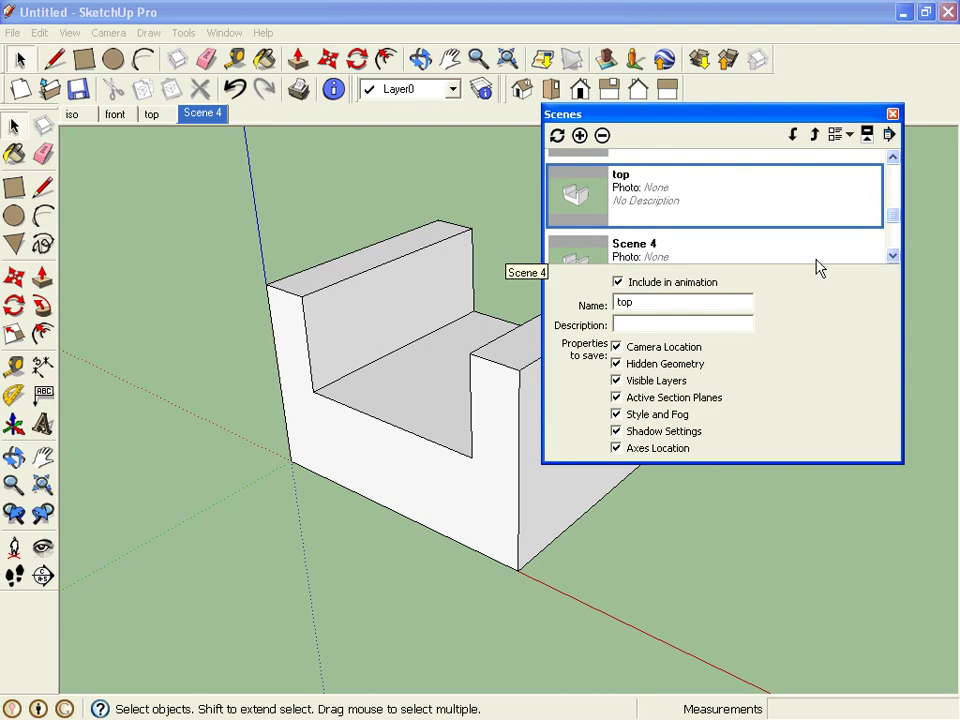
left_click(696, 258)
left_click_drag(673, 300, 572, 306)
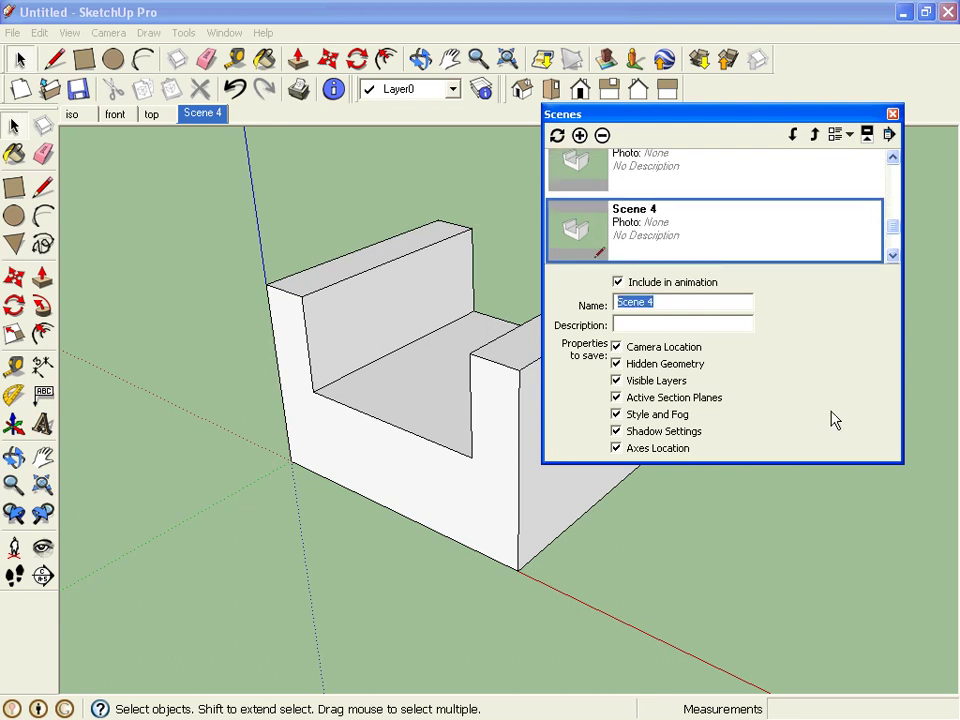
type("side")
key("Return")
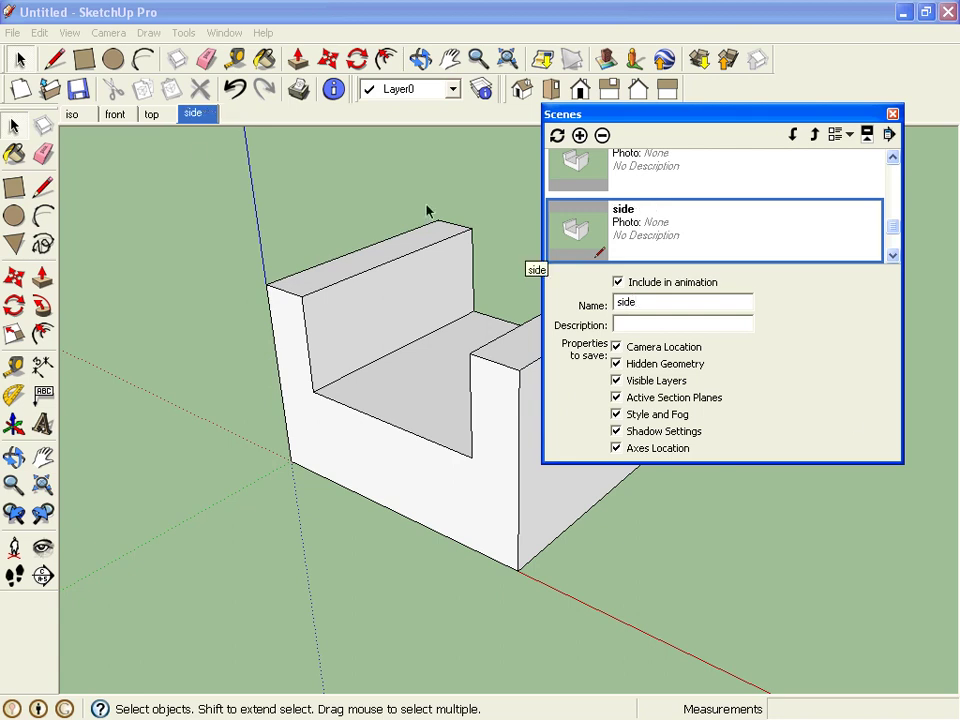
Step: Close the scene manager and cycle through the iso, front, top and side scene tabs
left_click(893, 116)
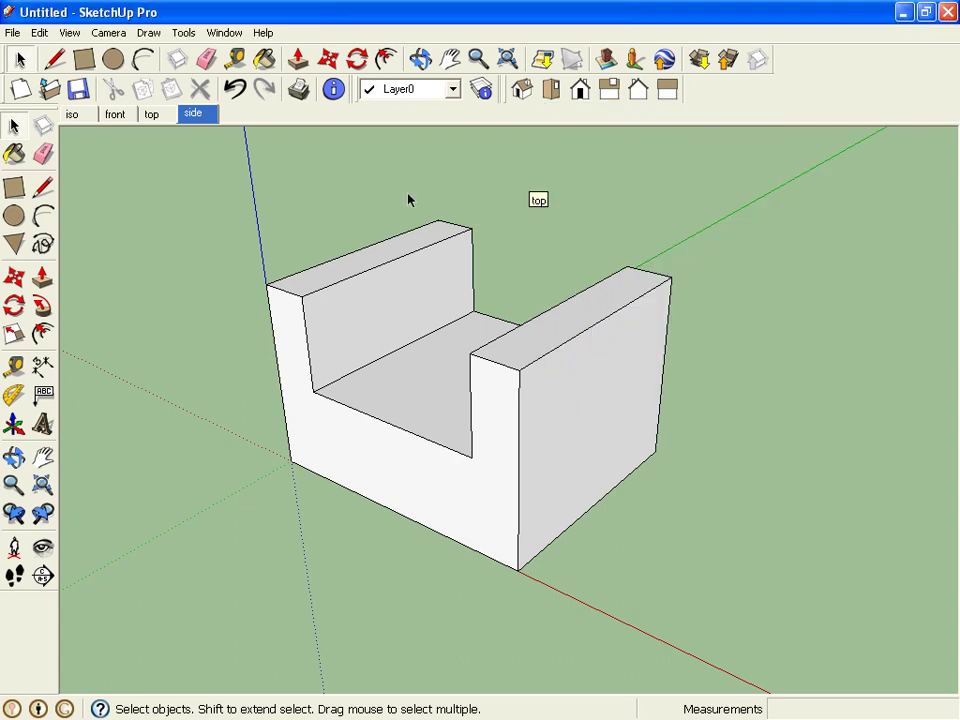
left_click(72, 116)
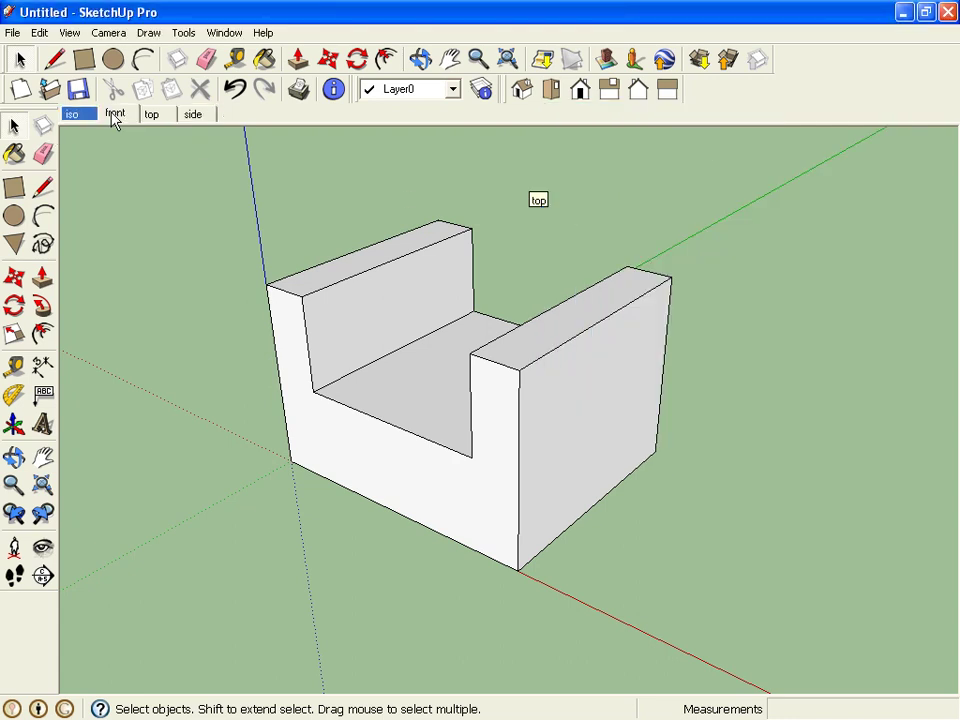
left_click(115, 116)
left_click(151, 116)
left_click(193, 116)
left_click(74, 116)
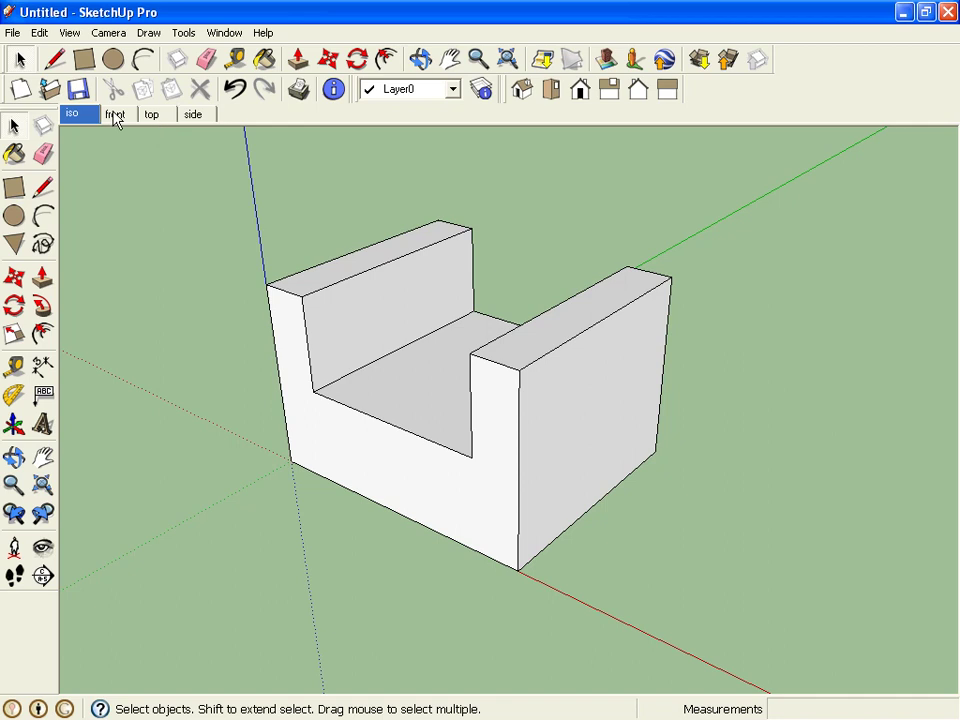
left_click(113, 116)
left_click(152, 116)
left_click(193, 116)
left_click(72, 116)
left_click(113, 116)
left_click(151, 116)
left_click(193, 116)
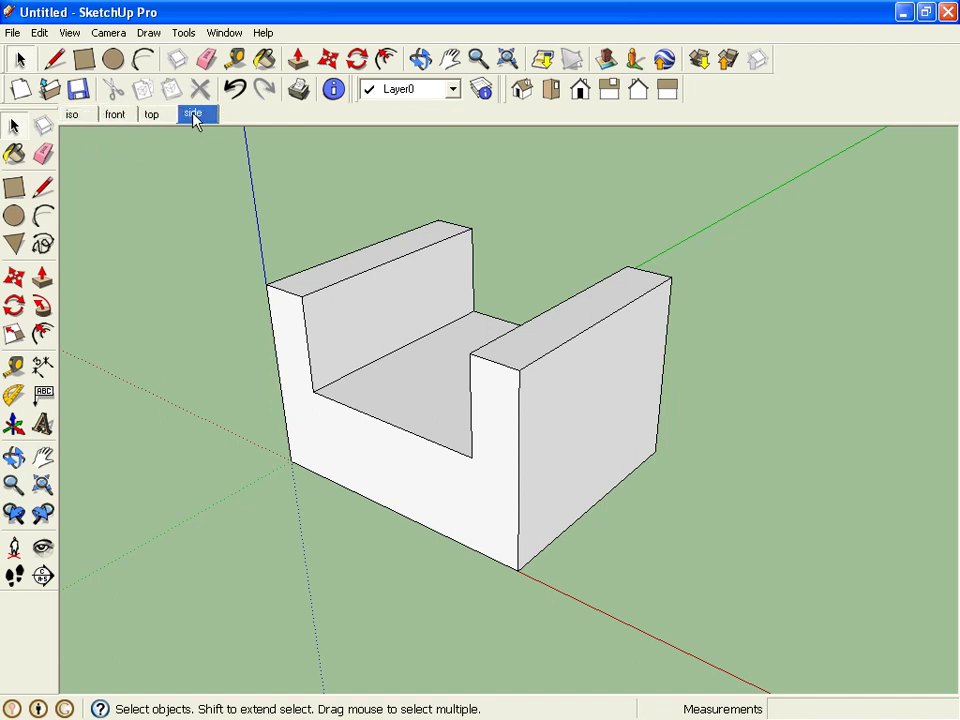
left_click(85, 121)
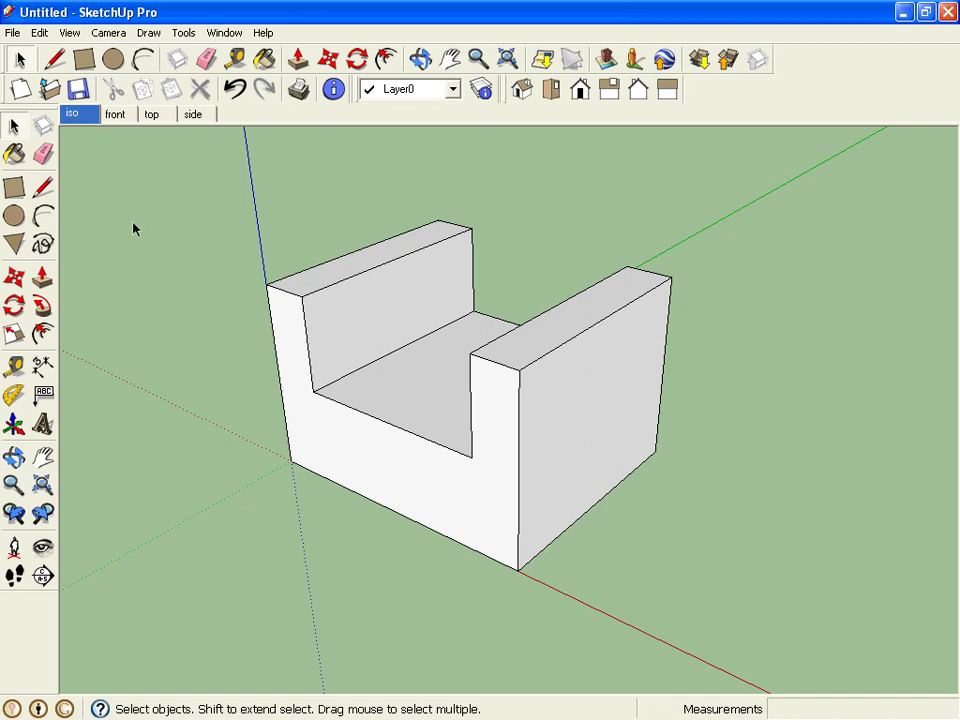
Step: Set the standard Iso camera view and update the iso scene with it
middle_click_drag(403, 527, 505, 480)
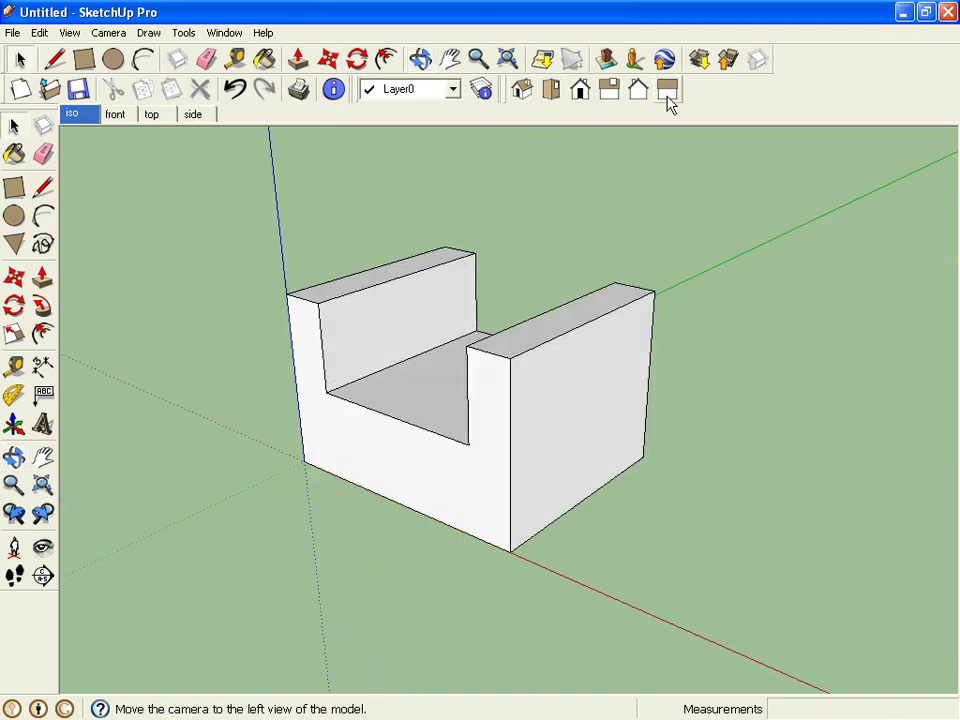
left_click(523, 93)
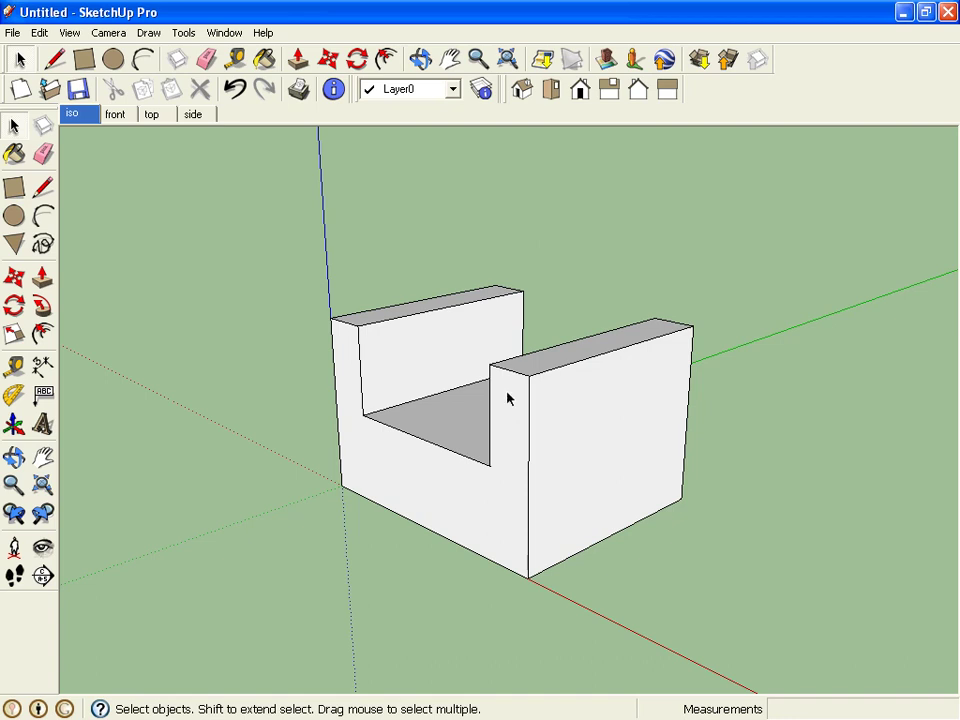
right_click(79, 118)
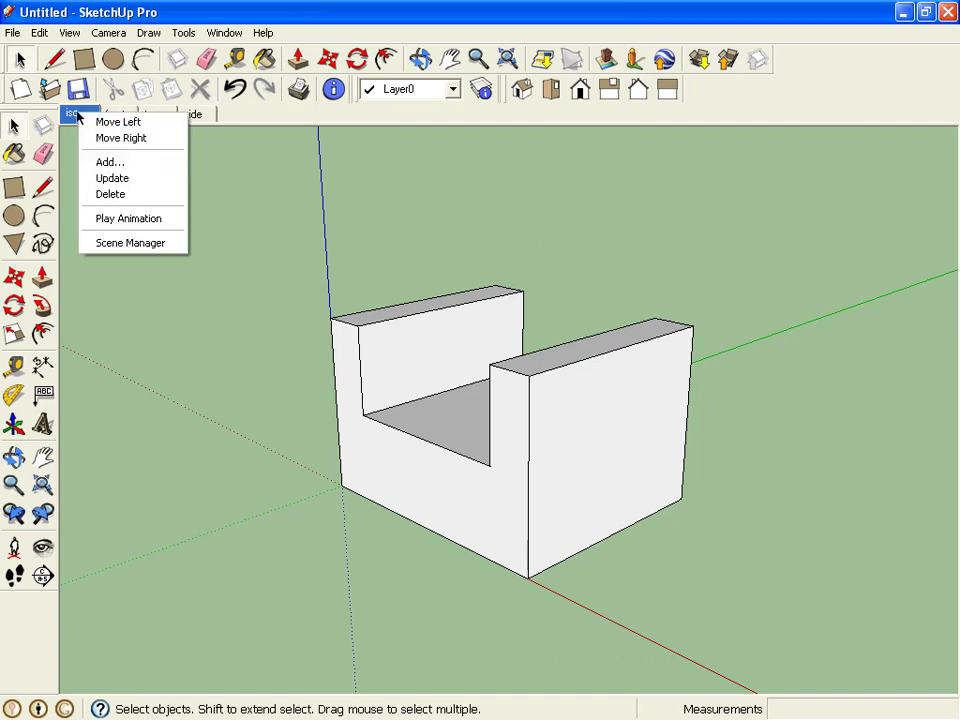
left_click(122, 178)
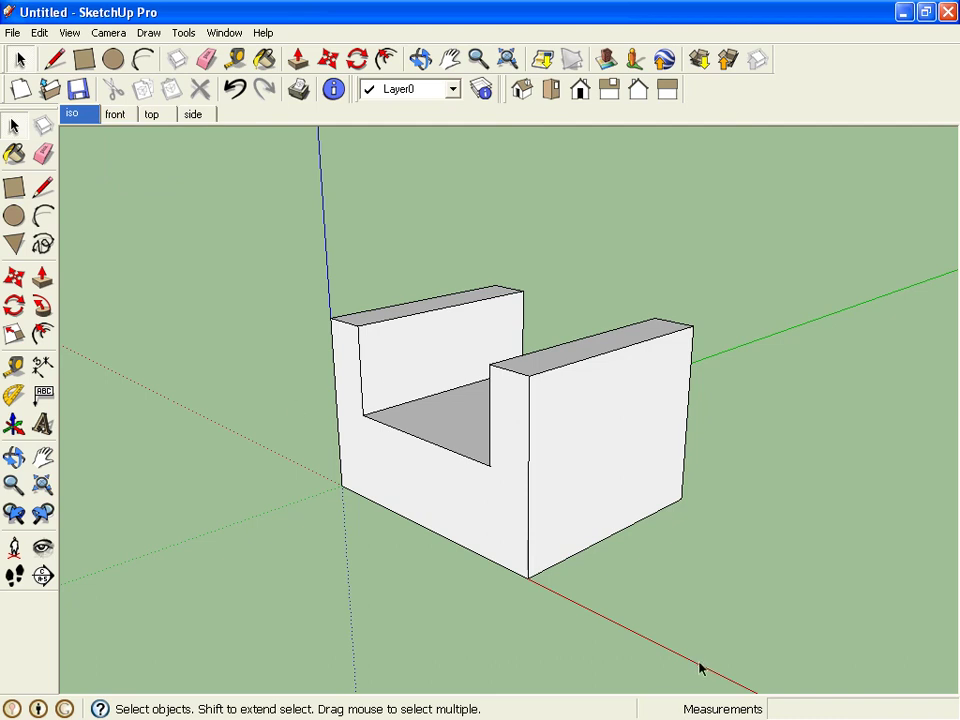
Step: Update the front scene with the Front view in Parallel Projection, then glance at the worksheet PDF
left_click(120, 116)
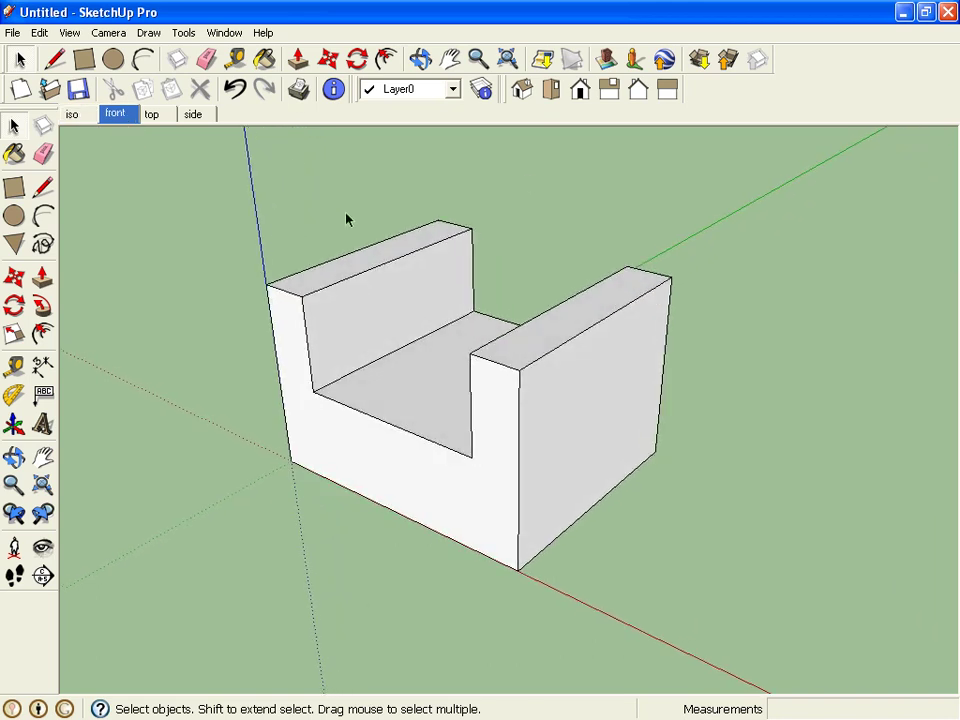
left_click(581, 93)
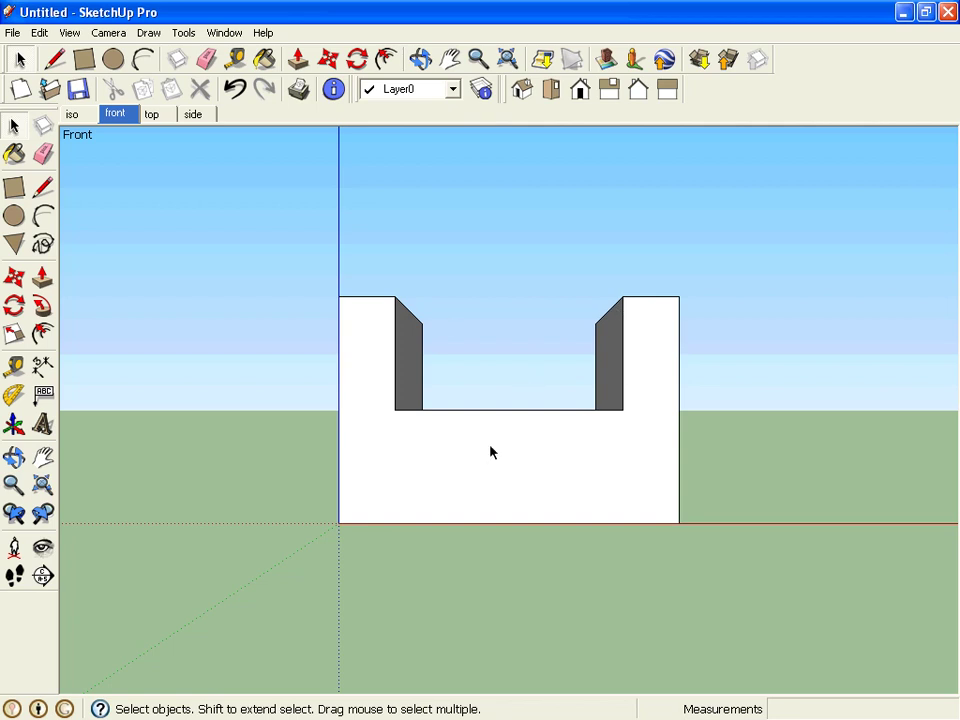
left_click(110, 33)
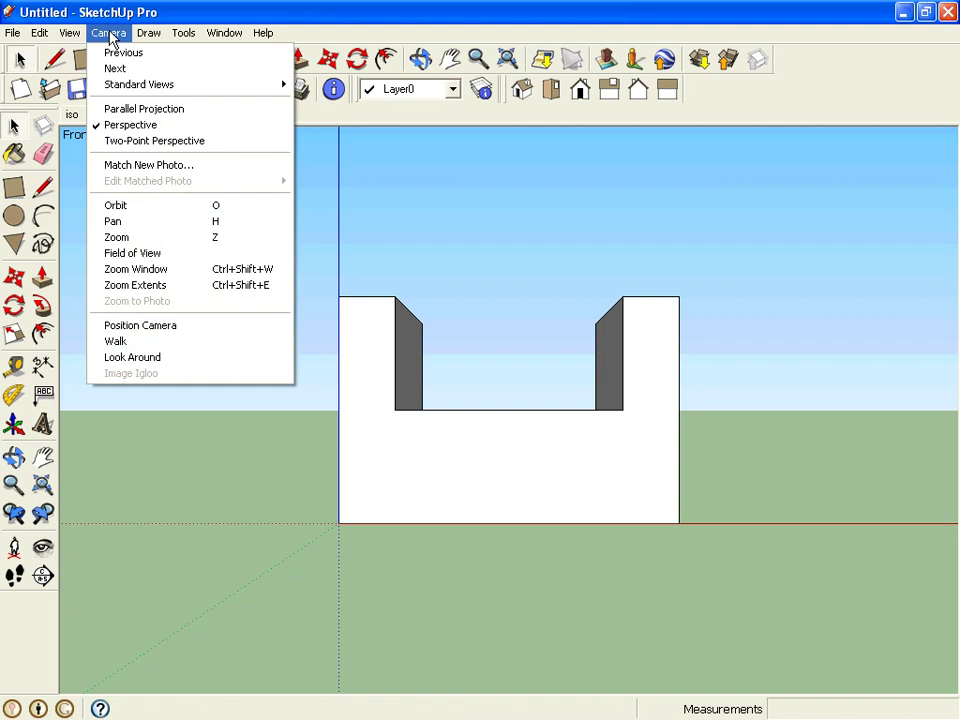
left_click(162, 127)
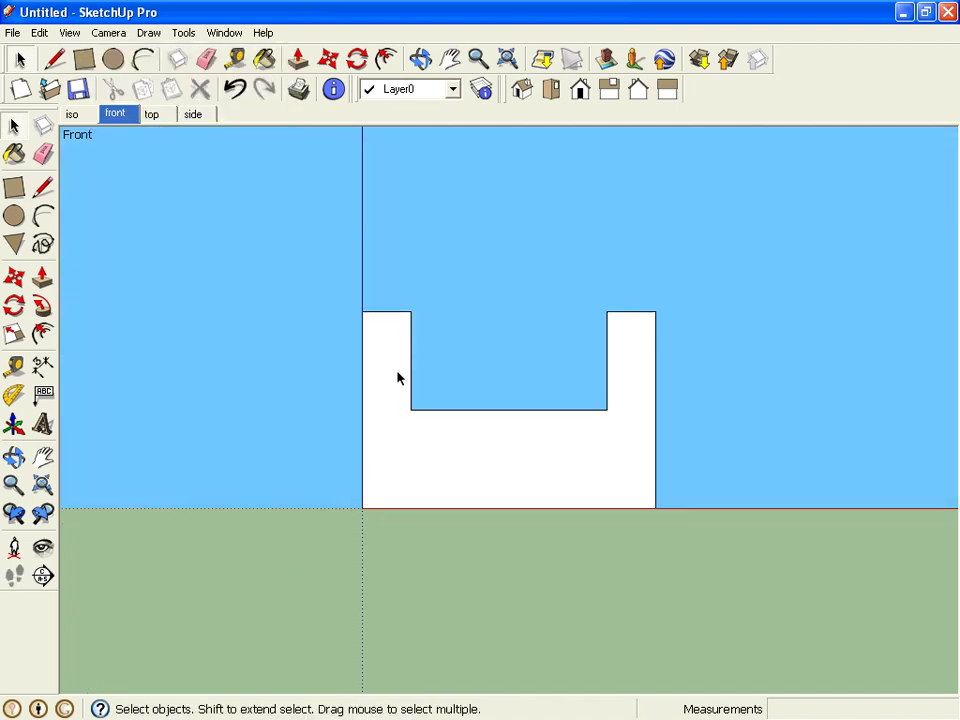
right_click(116, 116)
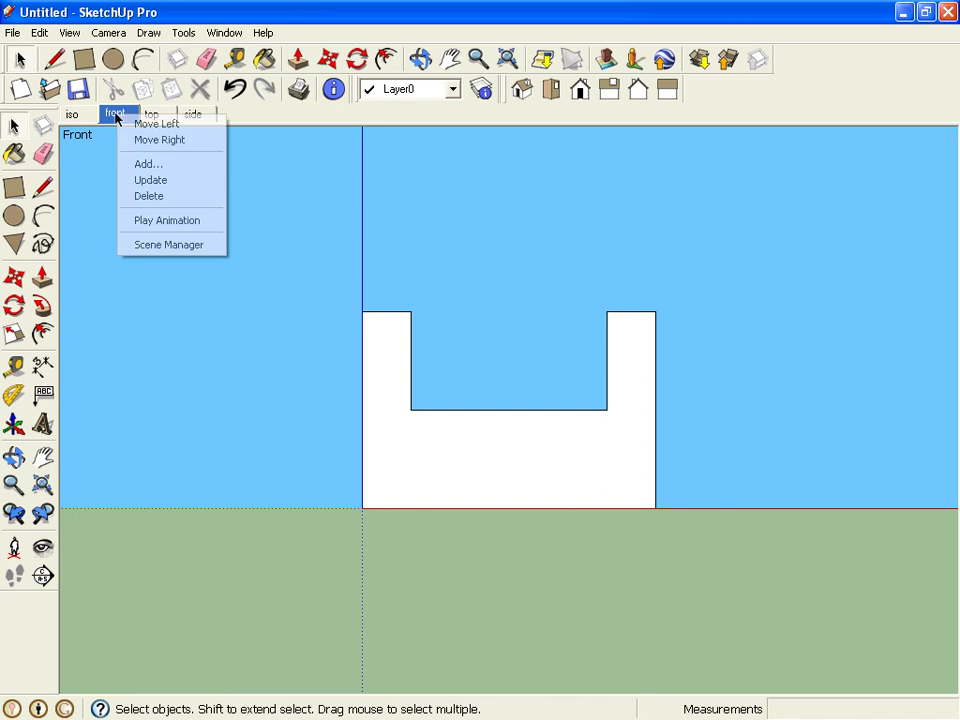
left_click(151, 180)
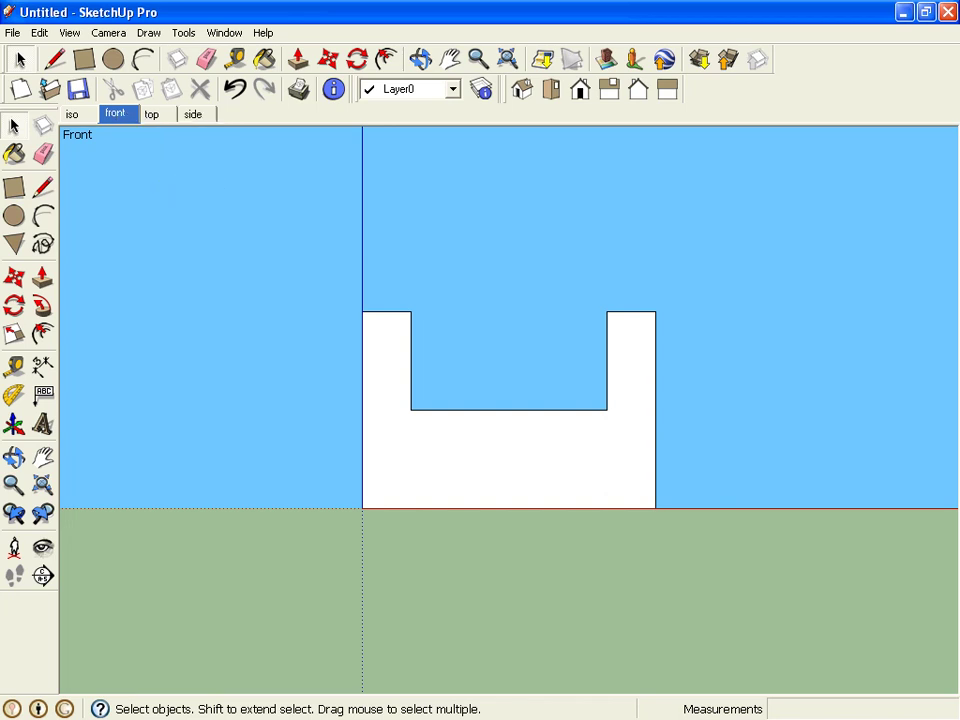
key("alt+Tab")
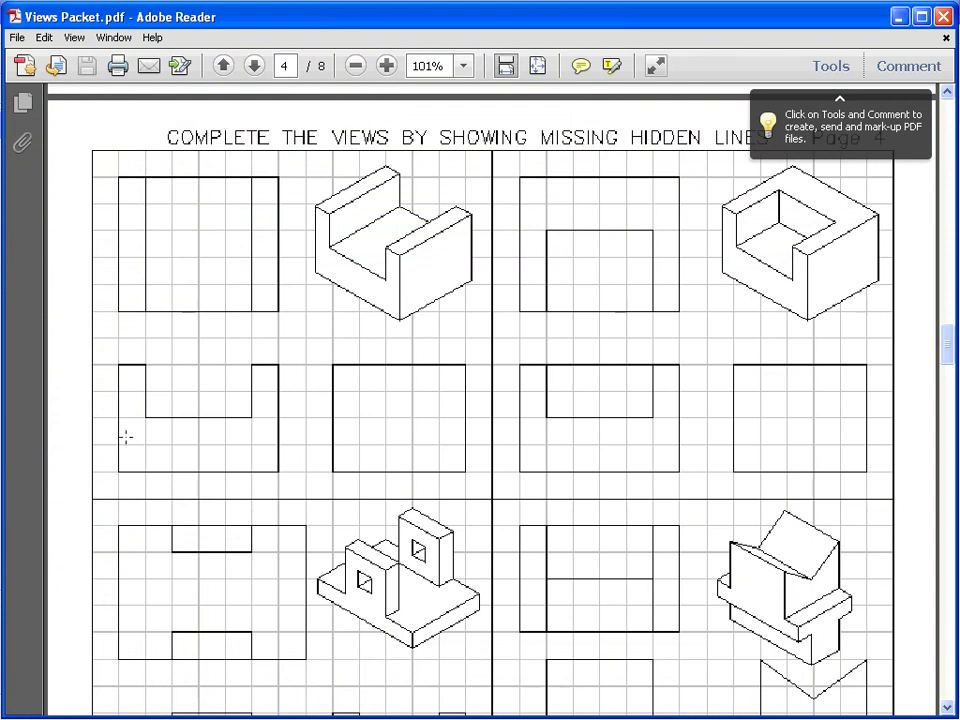
key("alt+Tab")
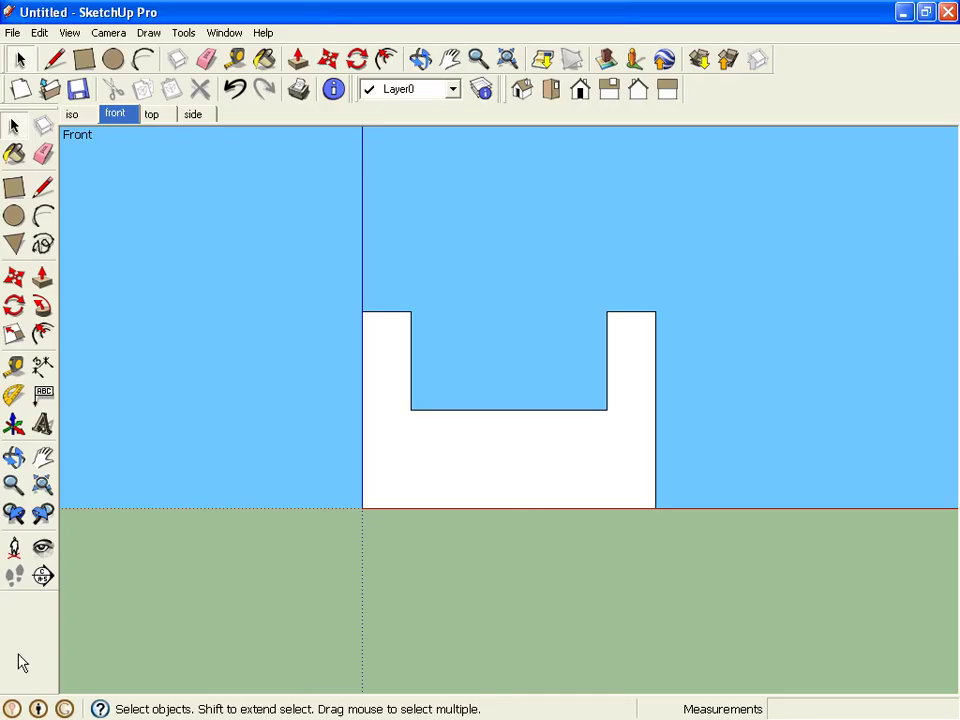
Step: Update the top scene with the Top view in Parallel Projection
left_click(150, 114)
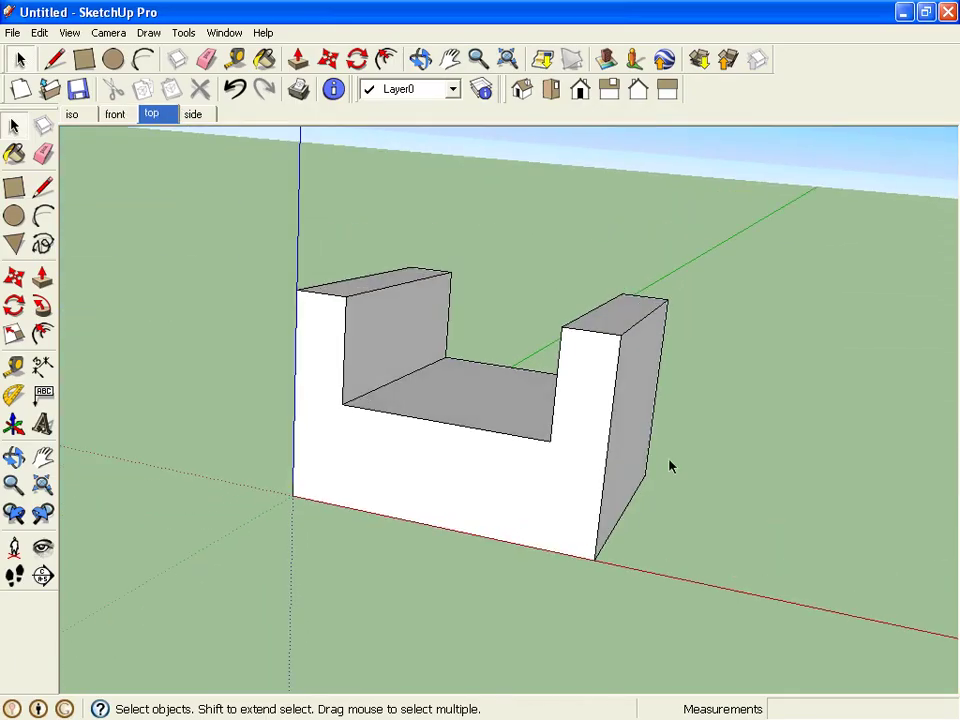
left_click(552, 90)
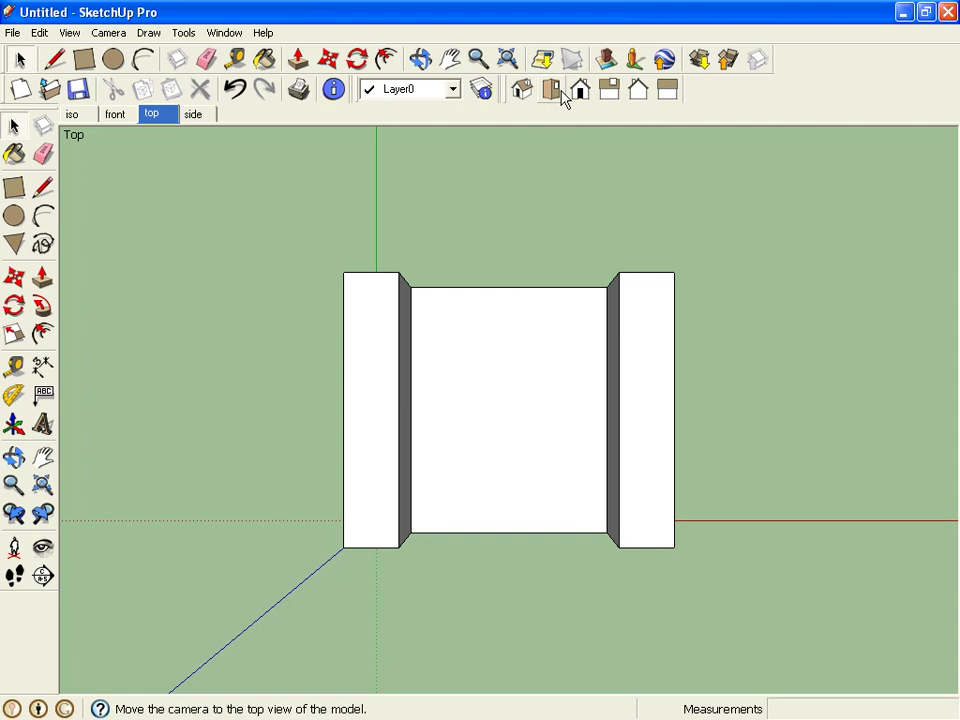
left_click(108, 32)
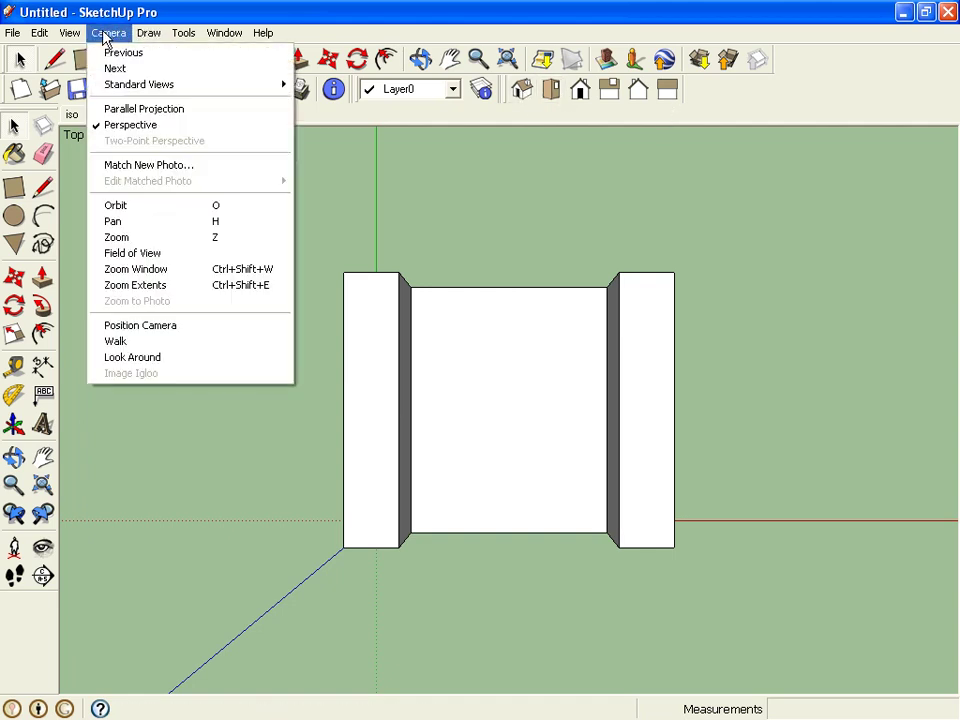
left_click(140, 112)
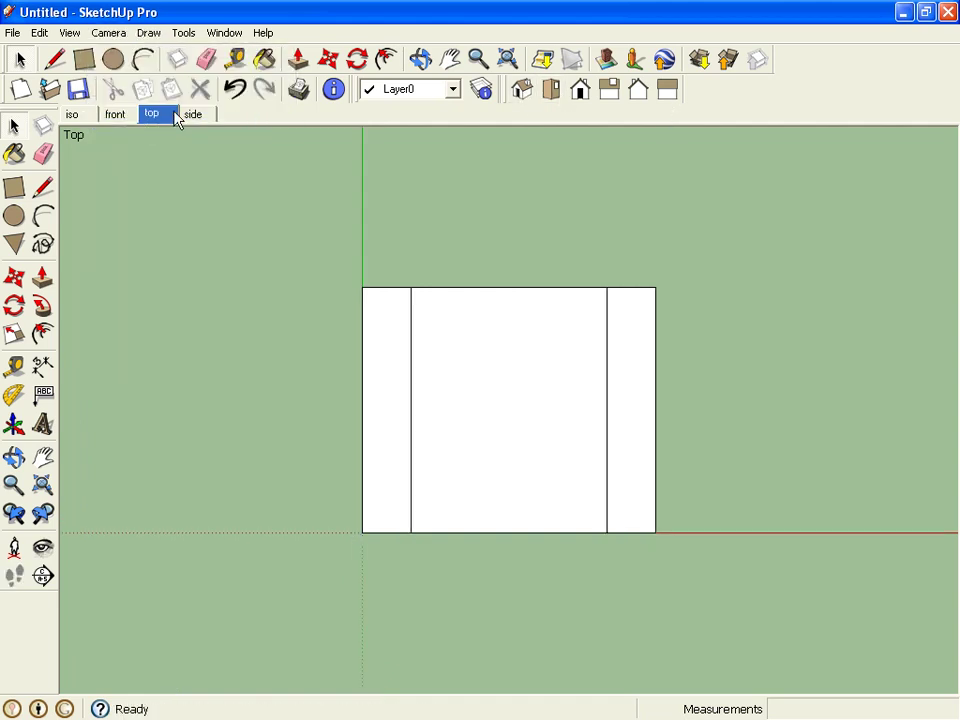
right_click(176, 114)
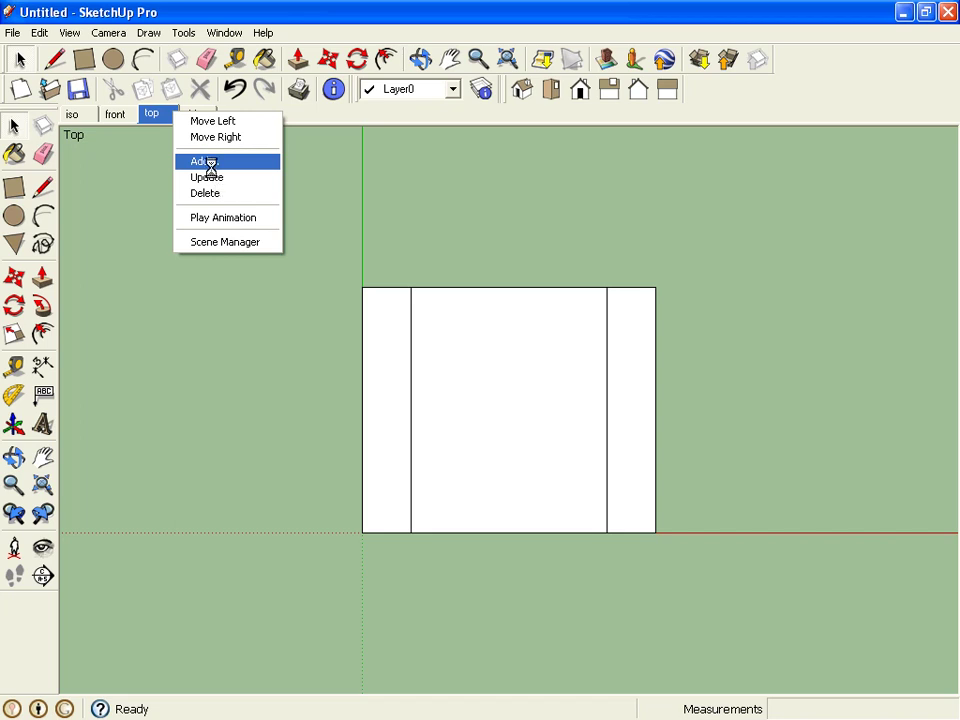
left_click(212, 166)
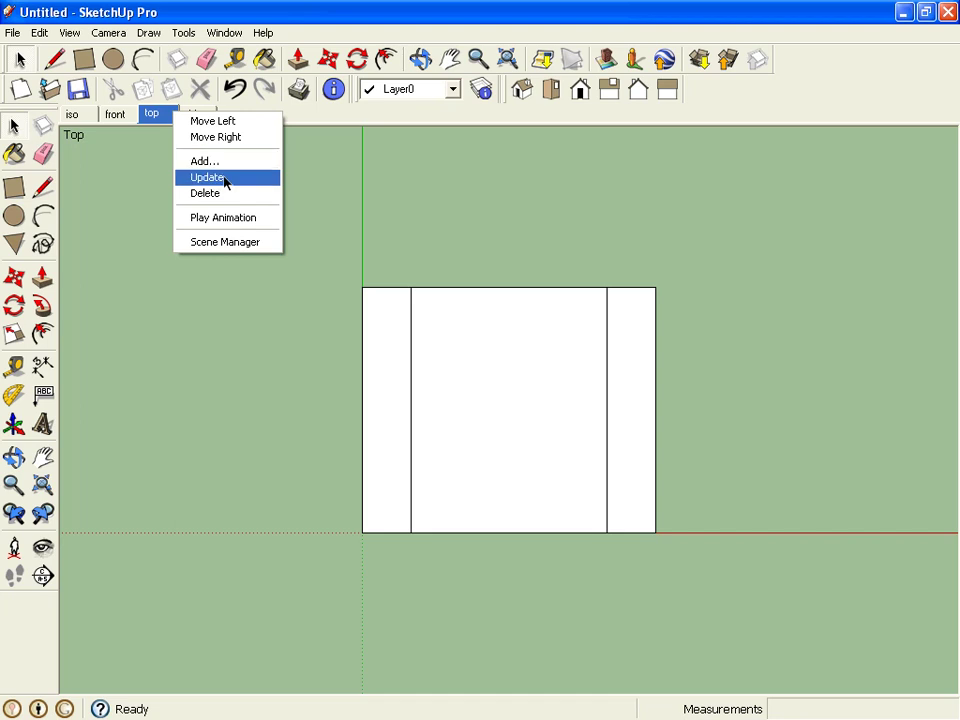
left_click(226, 180)
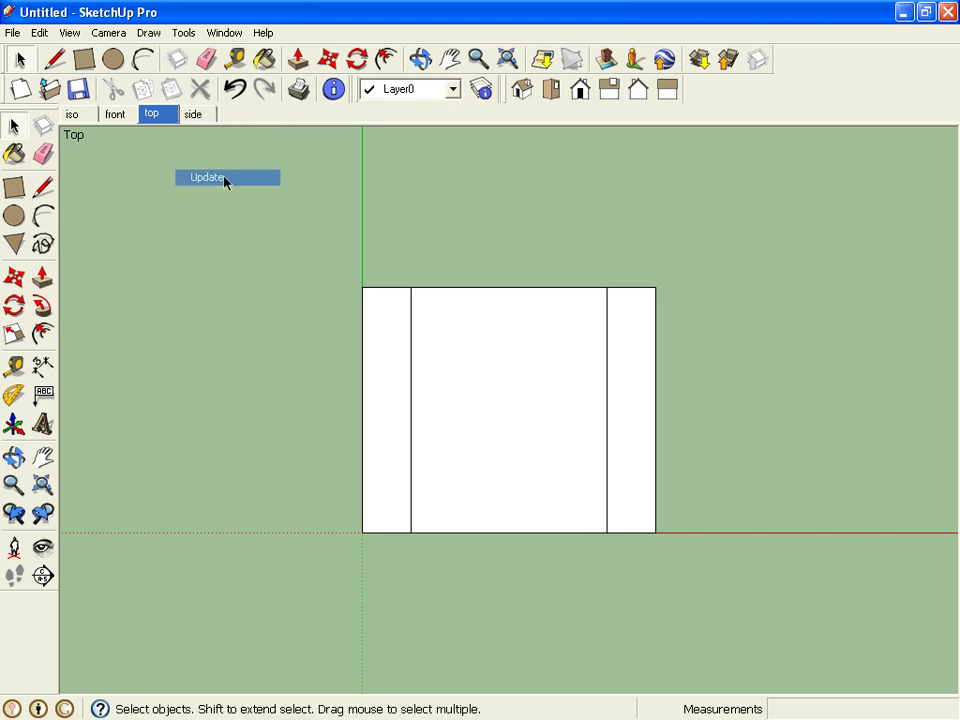
Step: Open the side scene, compare it with the worksheet PDF, then minimize Adobe Reader
left_click(195, 115)
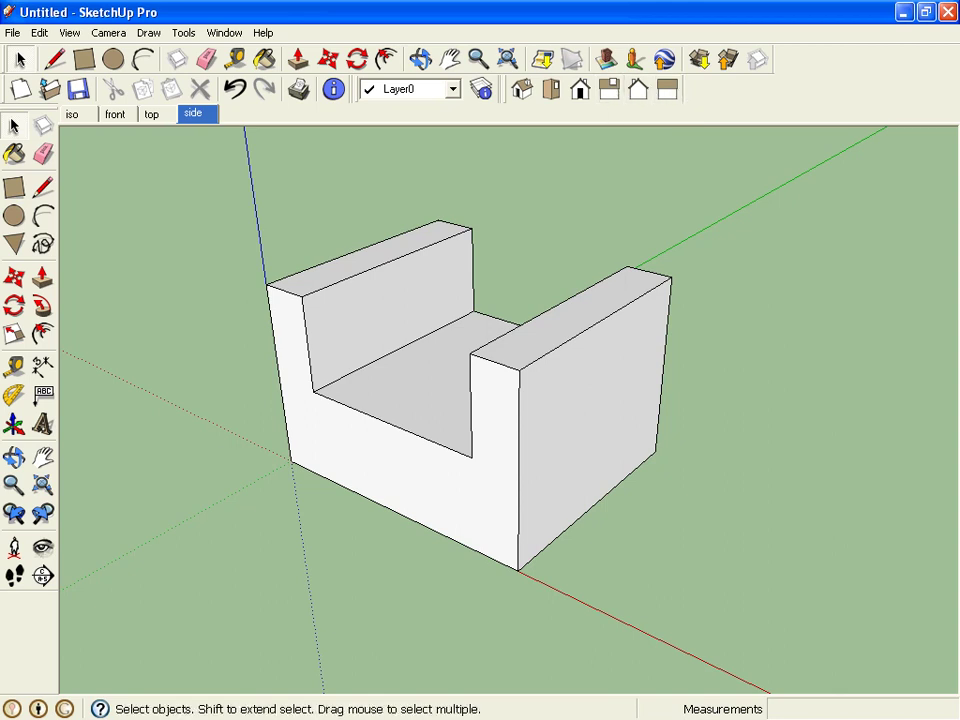
key("alt+Tab")
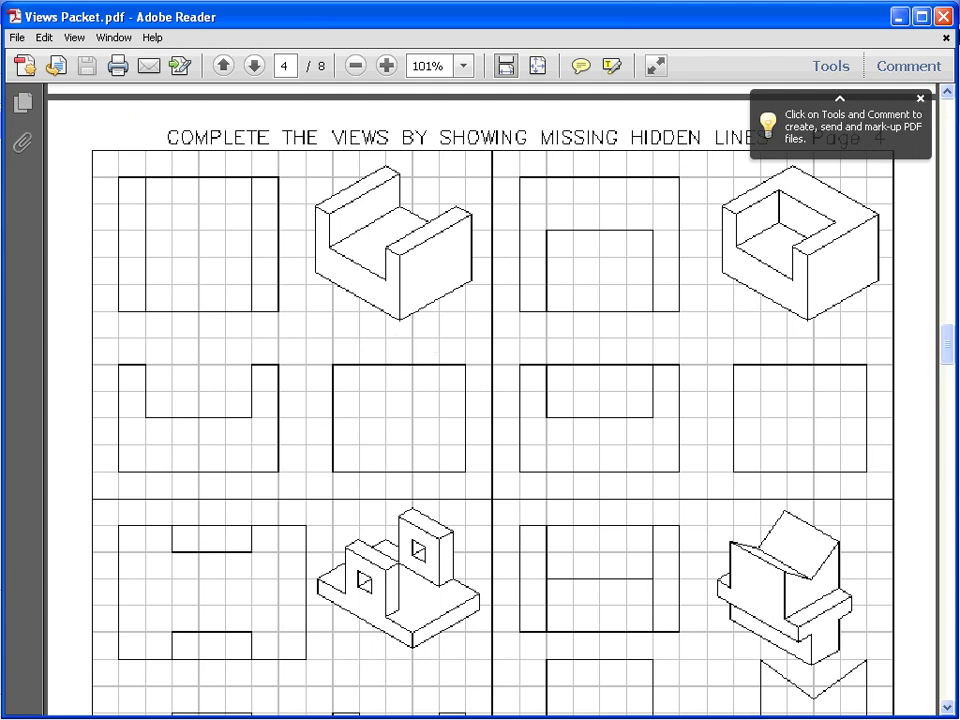
left_click(896, 17)
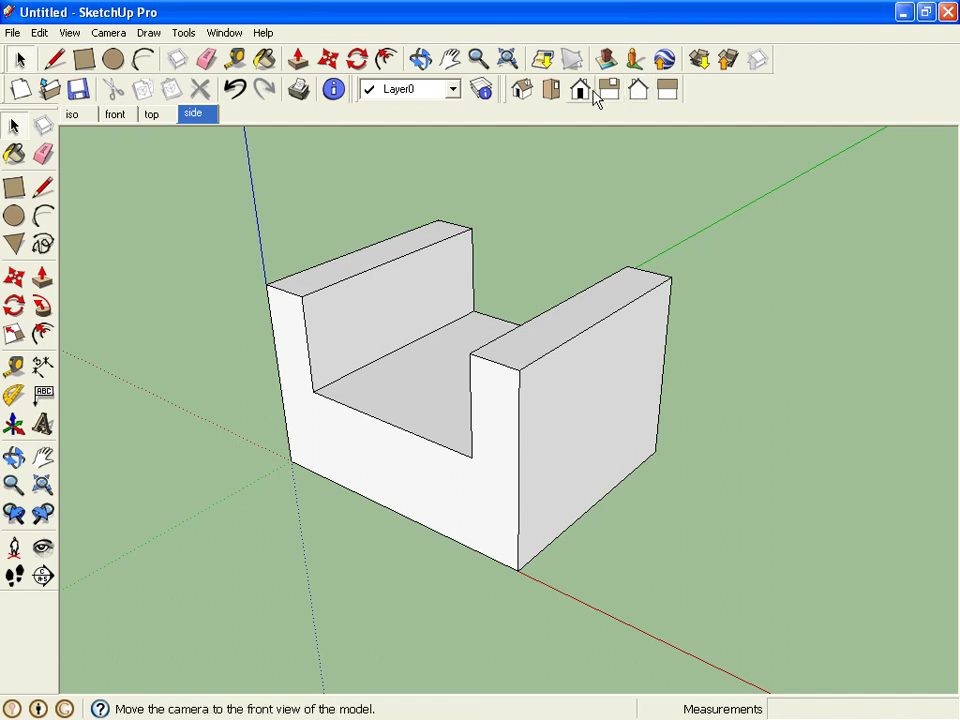
Step: Update the side scene to a Right view in Parallel Projection
left_click(609, 91)
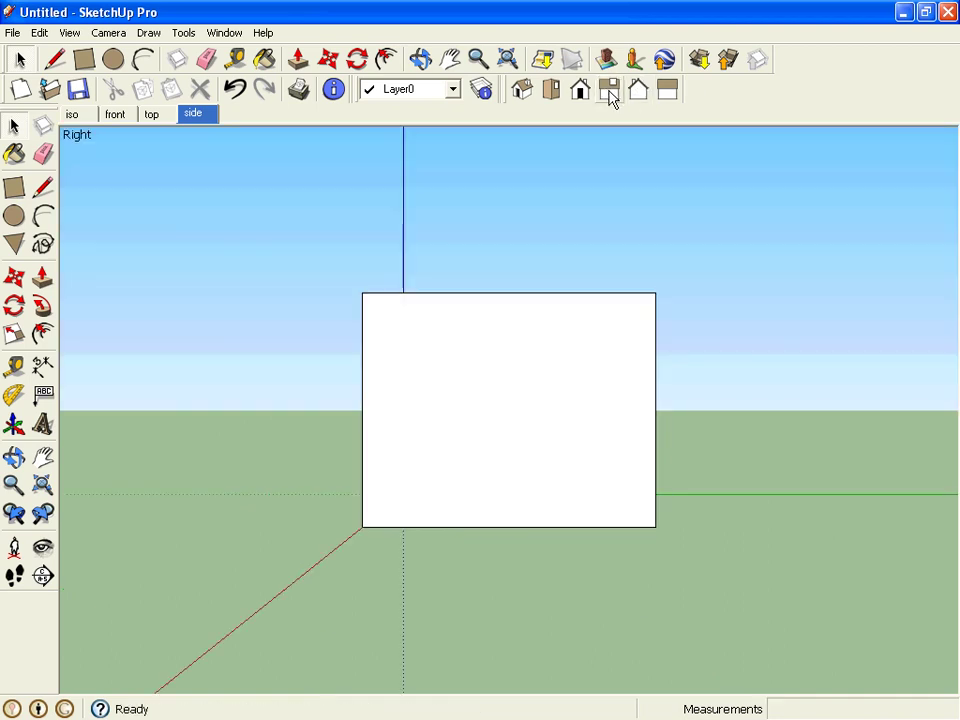
left_click(108, 33)
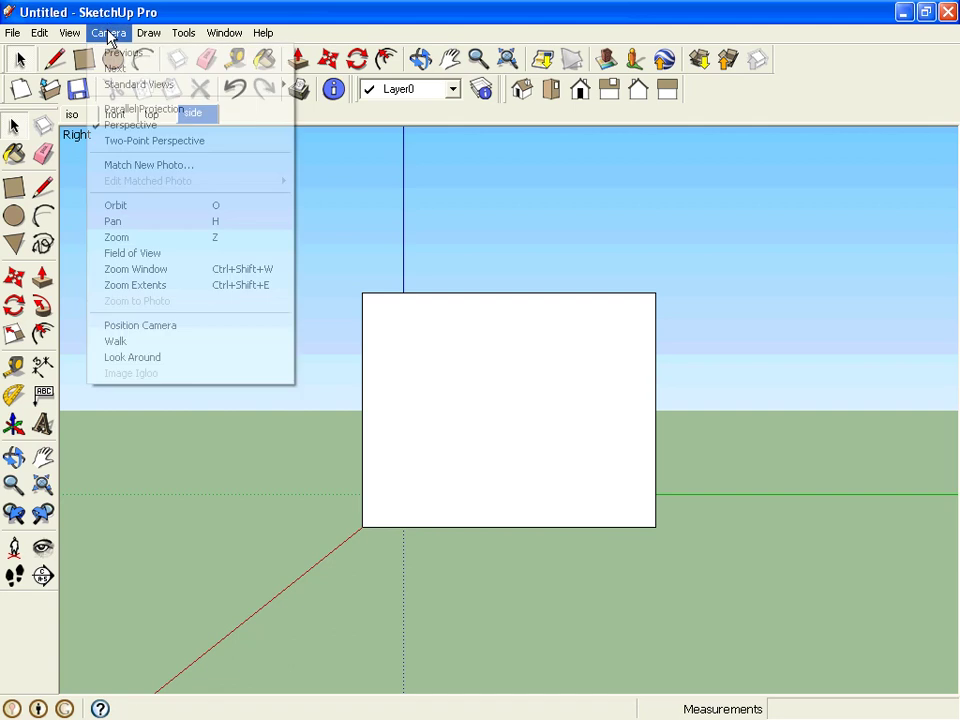
left_click(133, 123)
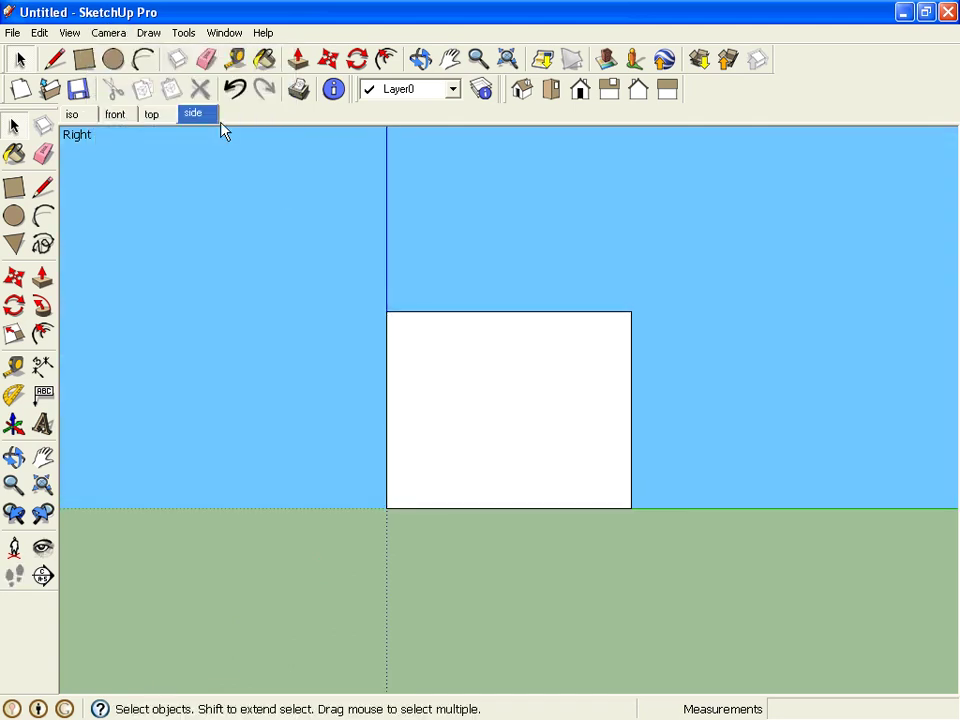
right_click(192, 114)
left_click(247, 183)
Step: Check the iso, front, top and side scenes in turn, ending back on iso
left_click(71, 114)
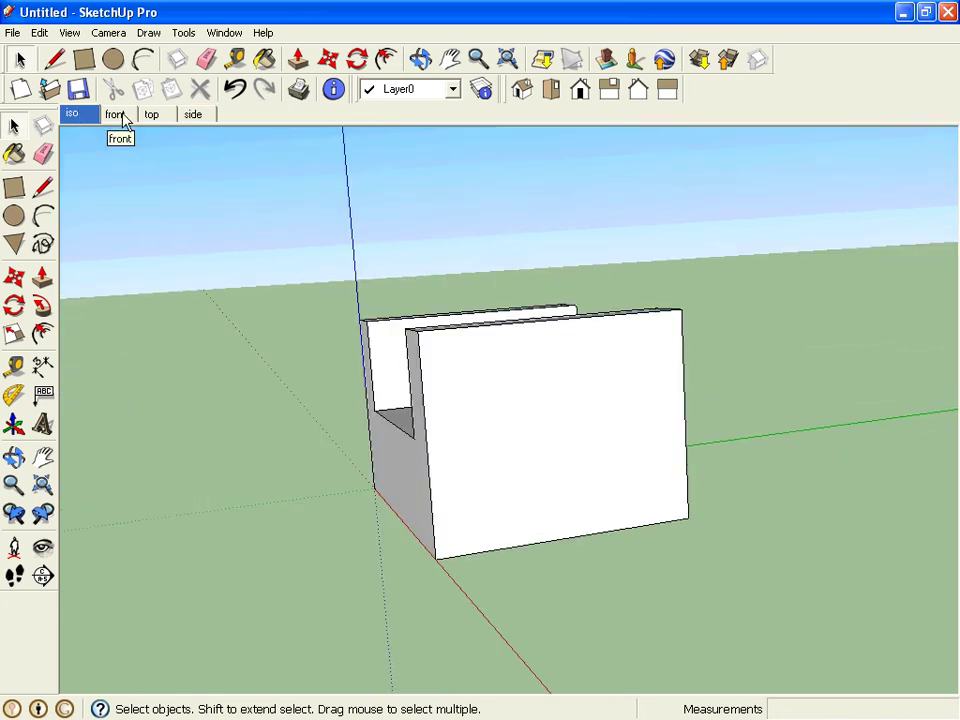
left_click(118, 114)
left_click(152, 114)
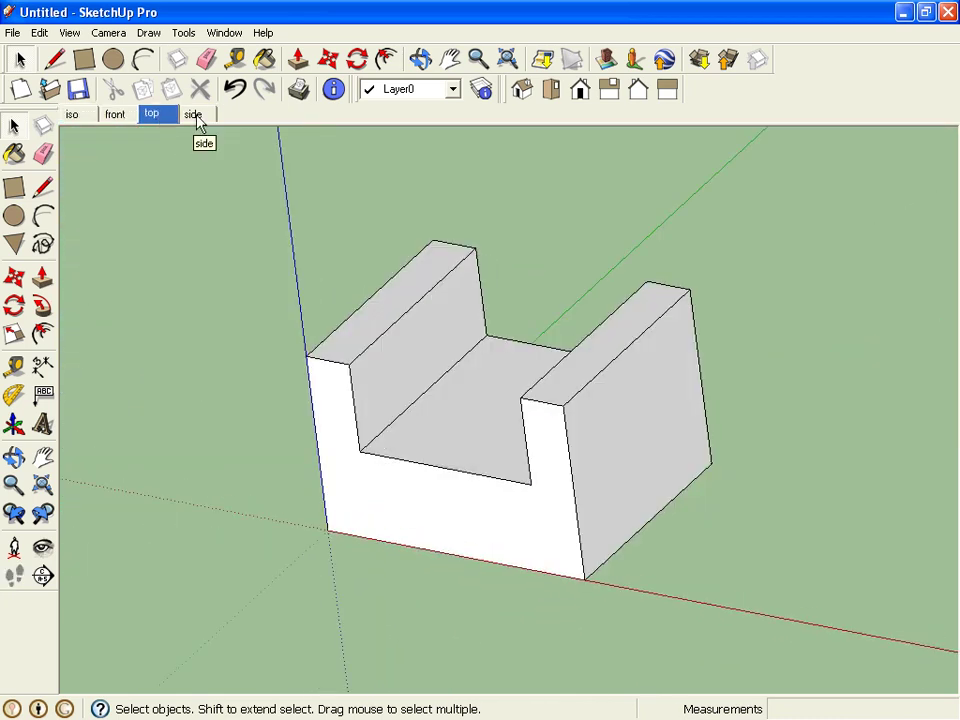
left_click(198, 116)
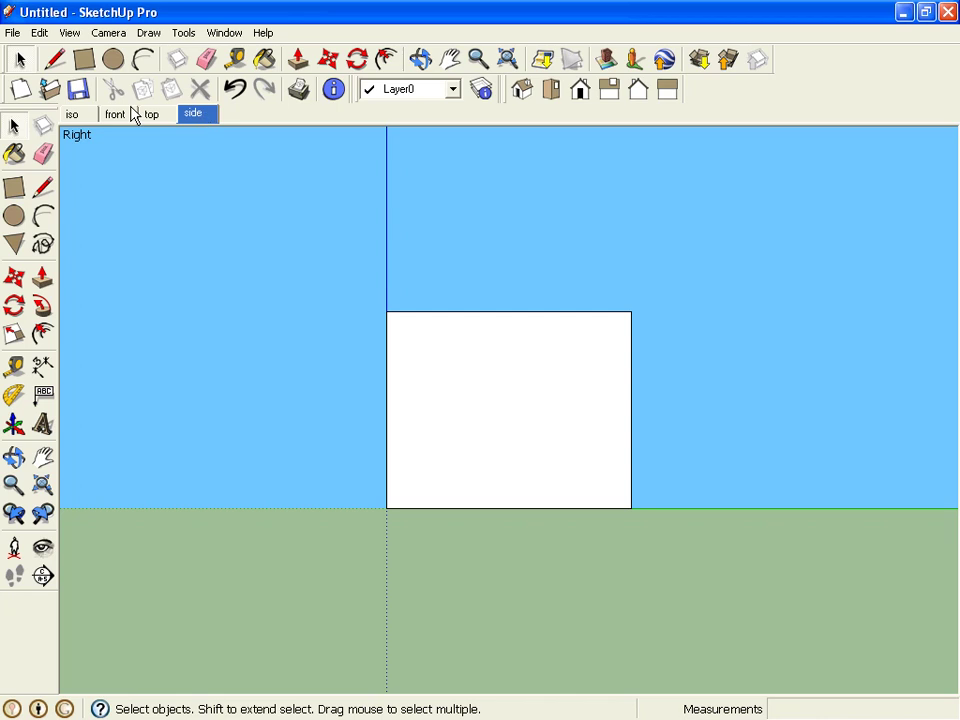
left_click(72, 114)
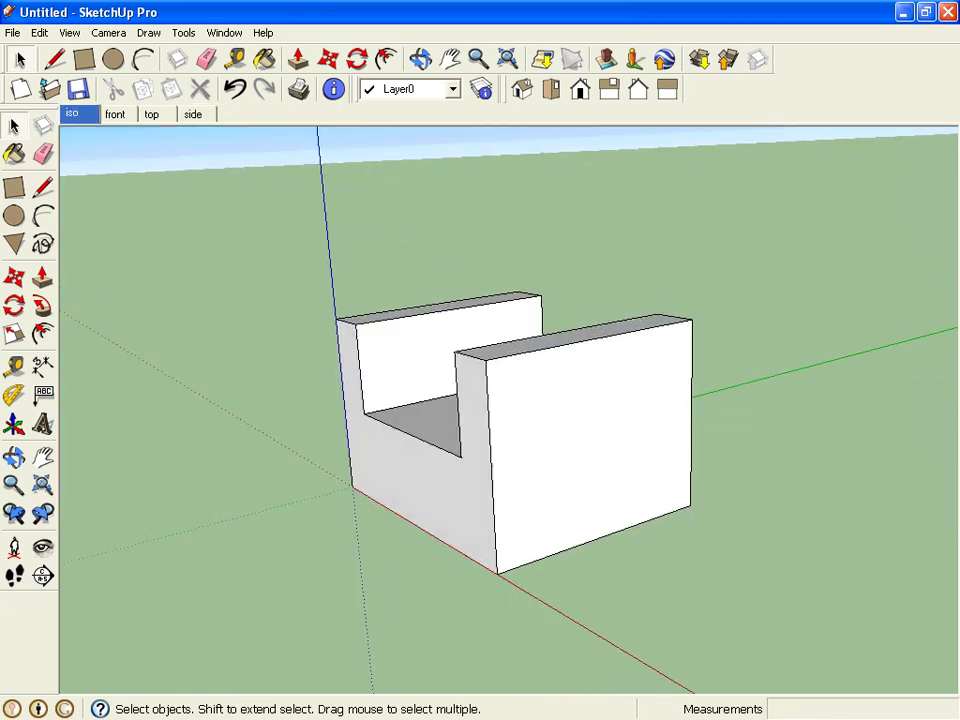
Step: Return to the Views Packet.pdf worksheet on page 4 in Adobe Reader
key("alt+Tab")
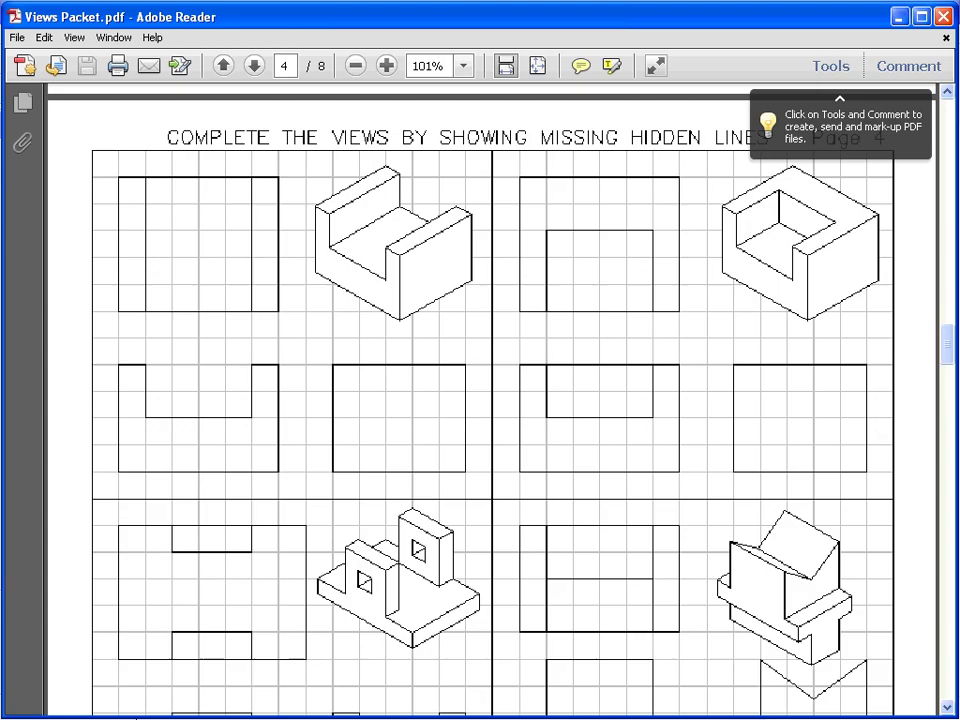